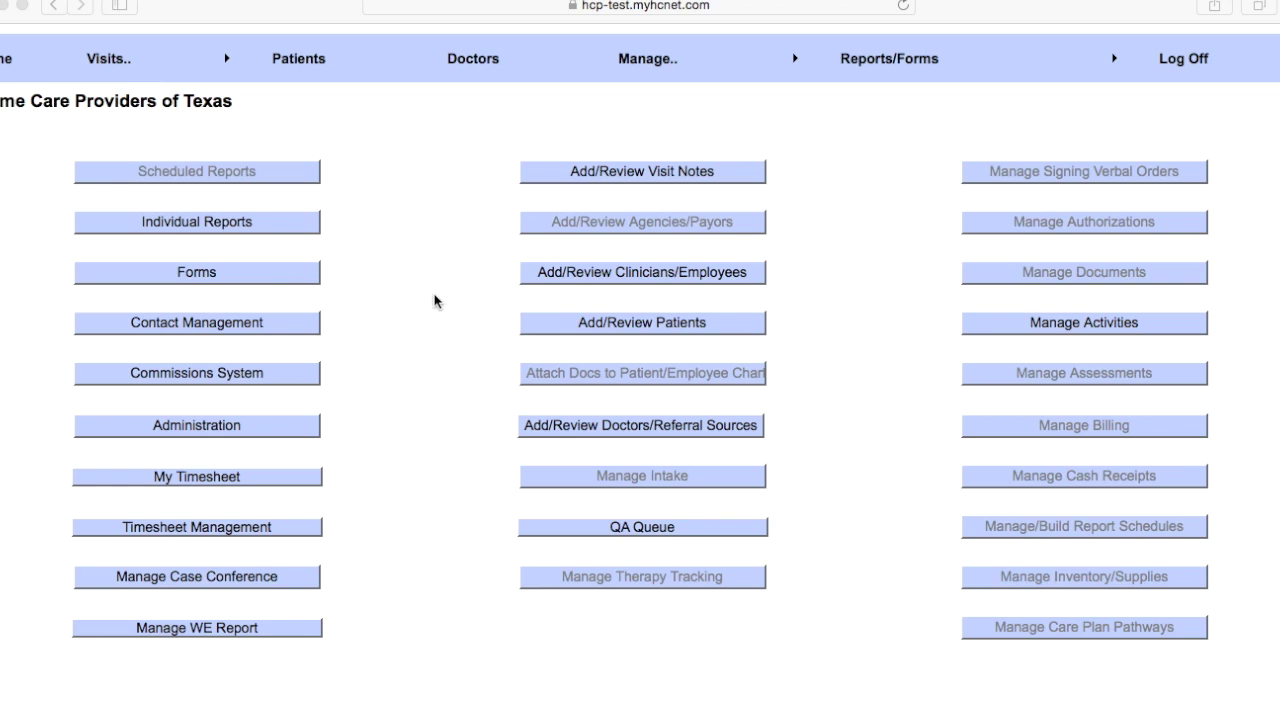
# Open the current Visits page with the clinician and patient search
pyautogui.click(110, 64)
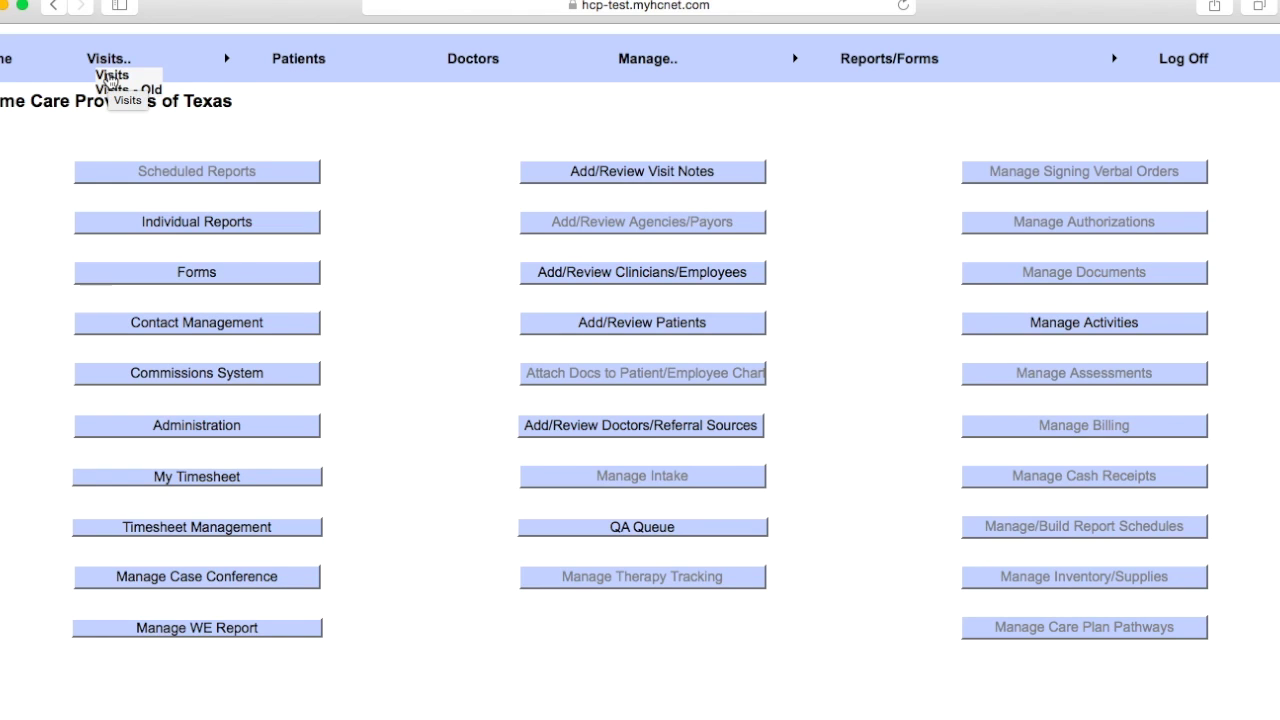
pyautogui.click(110, 76)
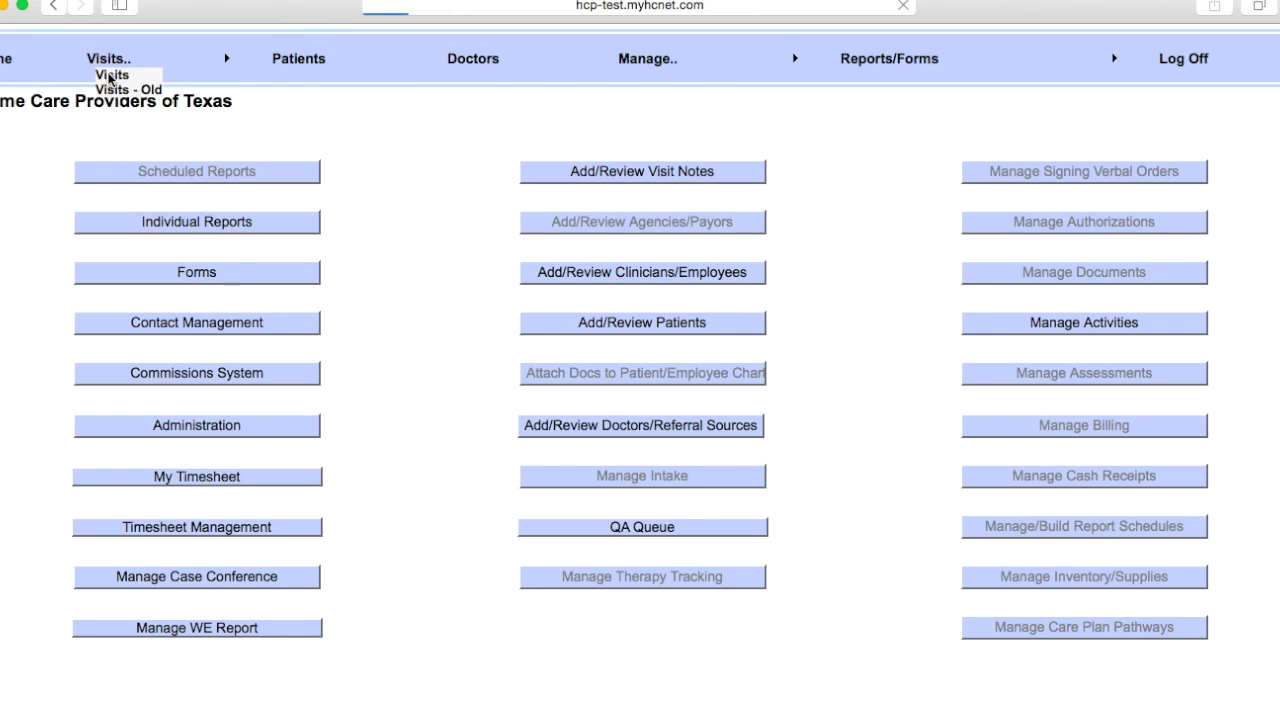
pyautogui.scroll(-3, 762, 258)
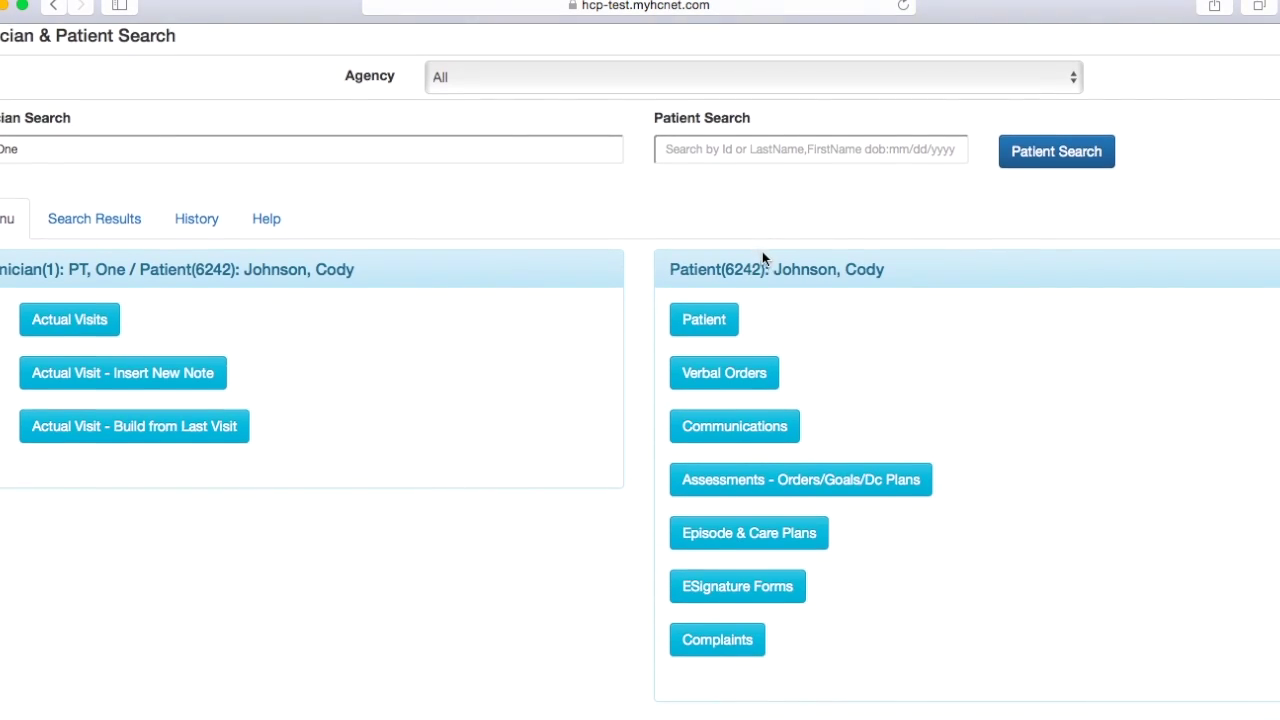
# Search for the patient by last name and select the second patient among the matches
pyautogui.click(759, 199)
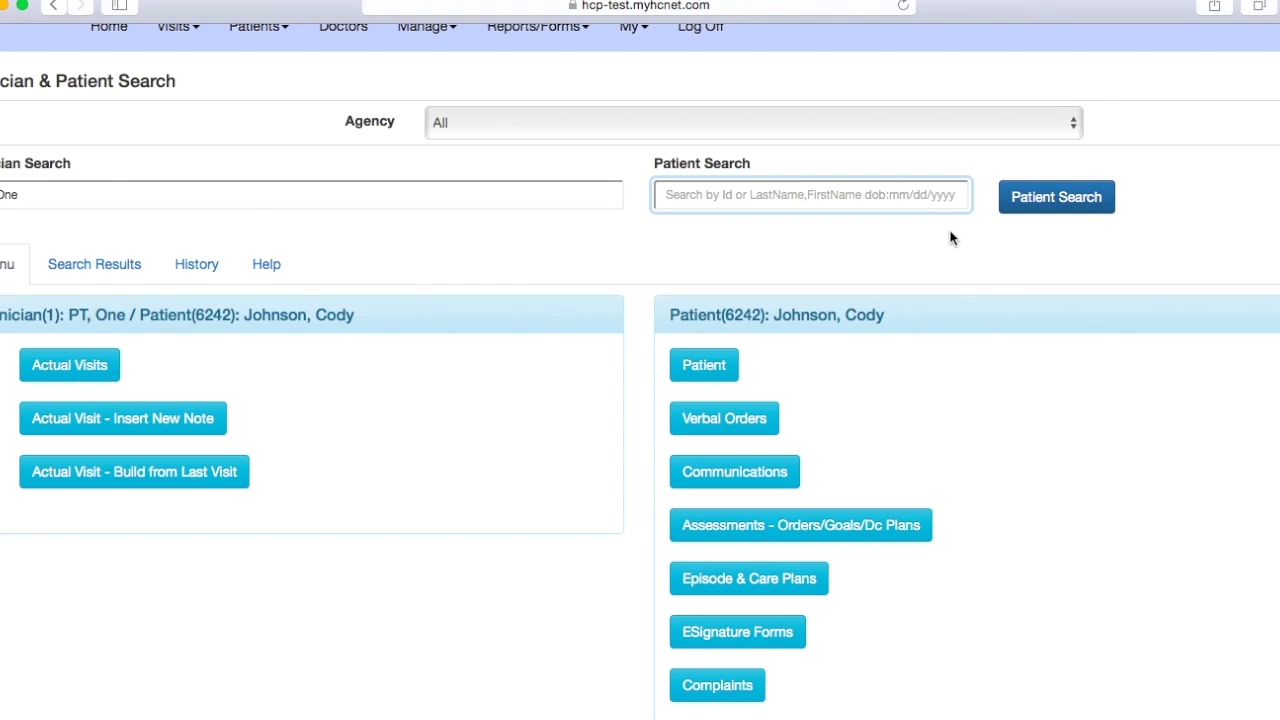
pyautogui.write('smith')
pyautogui.click(1090, 207)
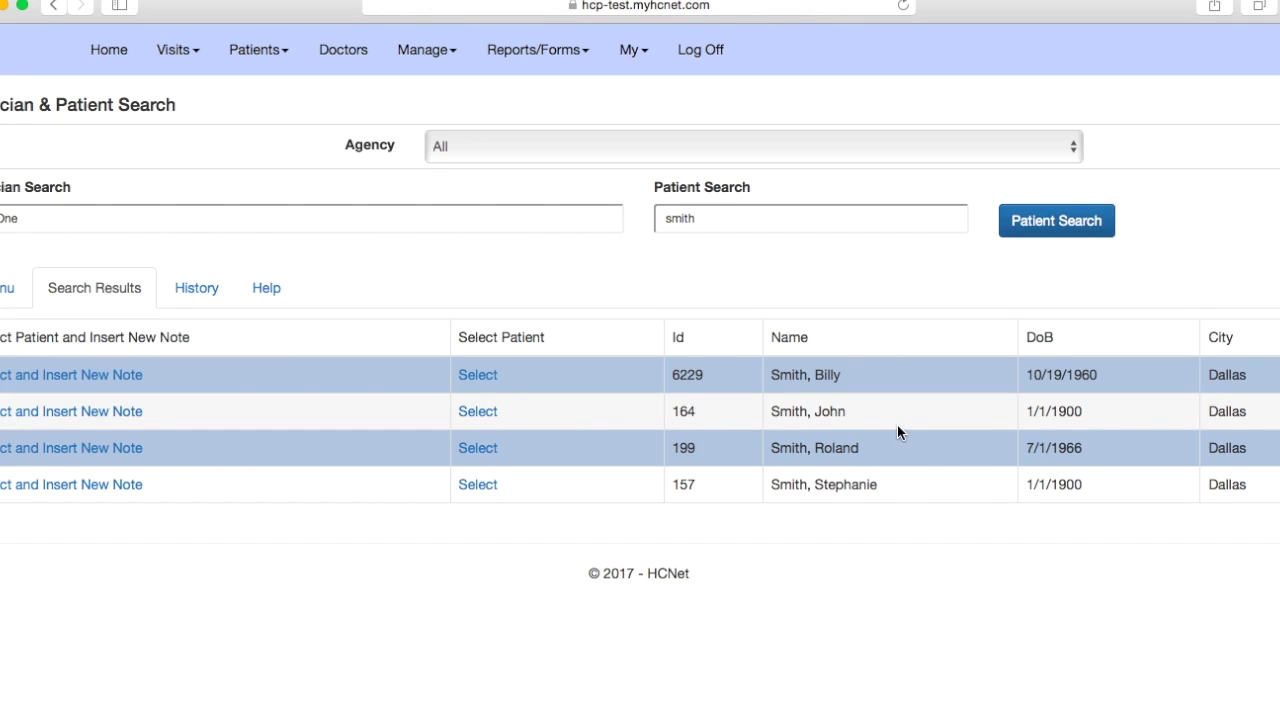
pyautogui.click(478, 412)
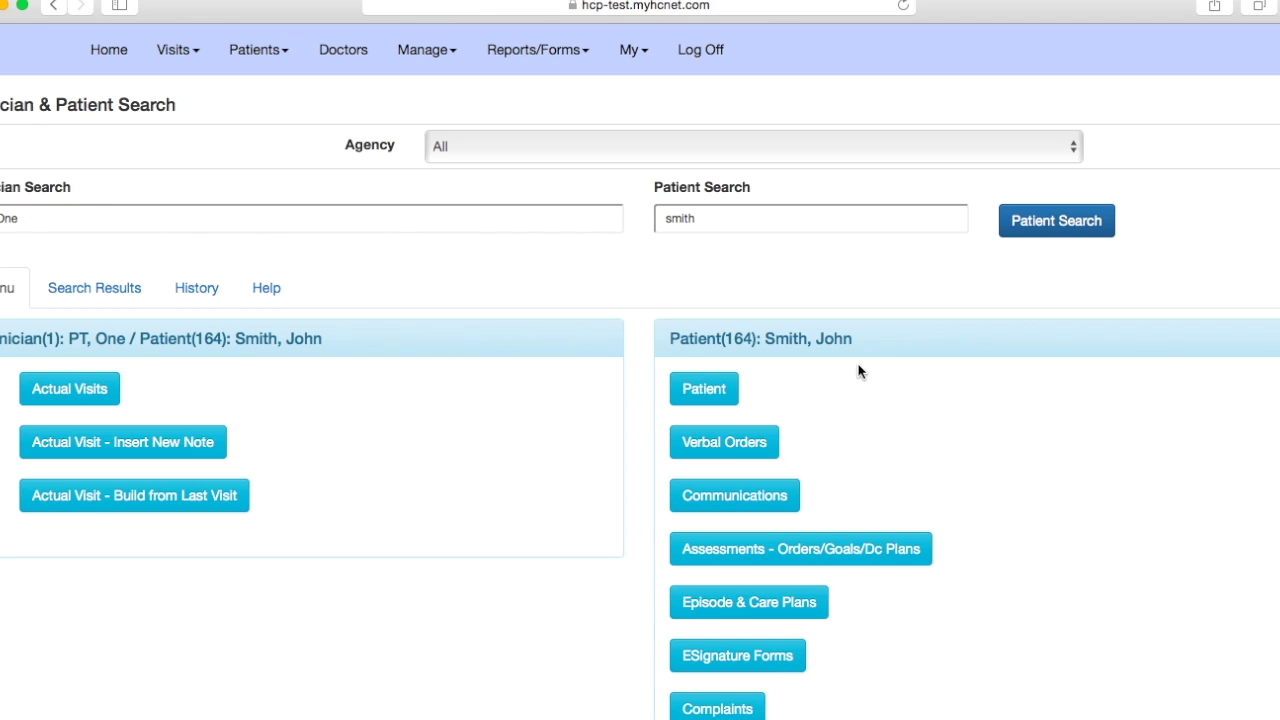
# Open the Orders/Goals/DC Plans of the patient's StartOfCare assessment
pyautogui.scroll(-1, 891, 357)
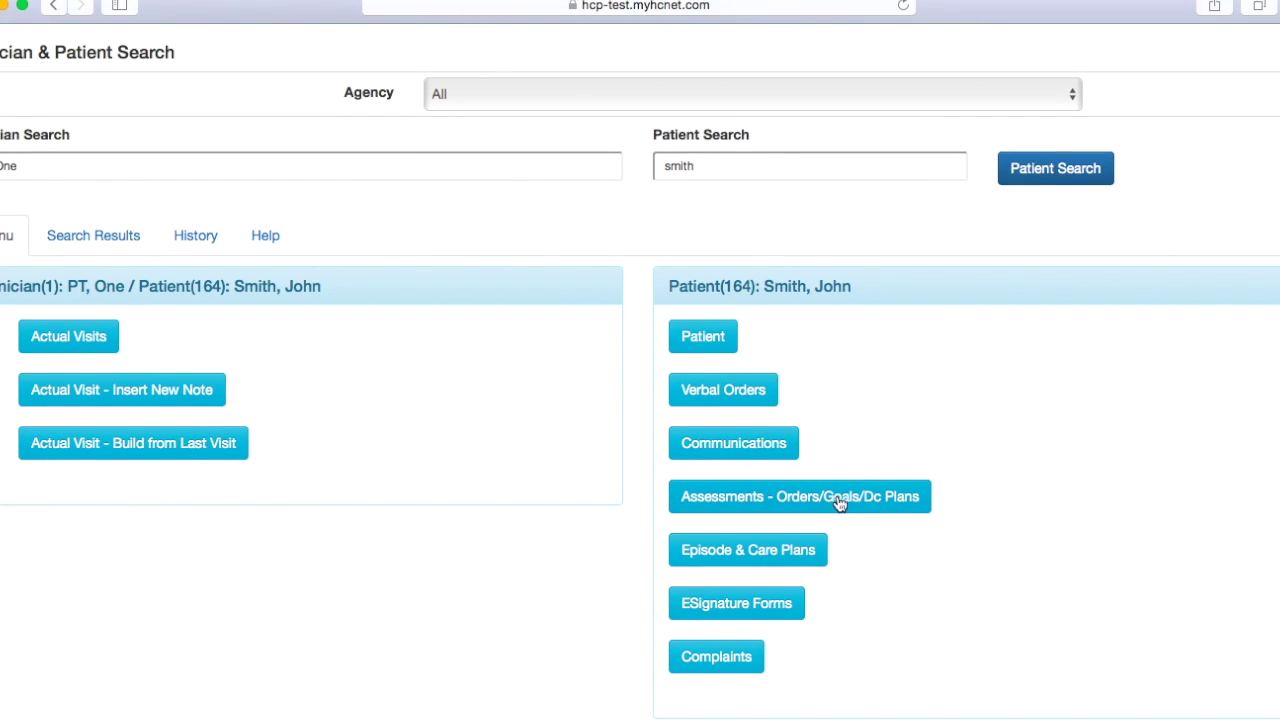
pyautogui.click(897, 503)
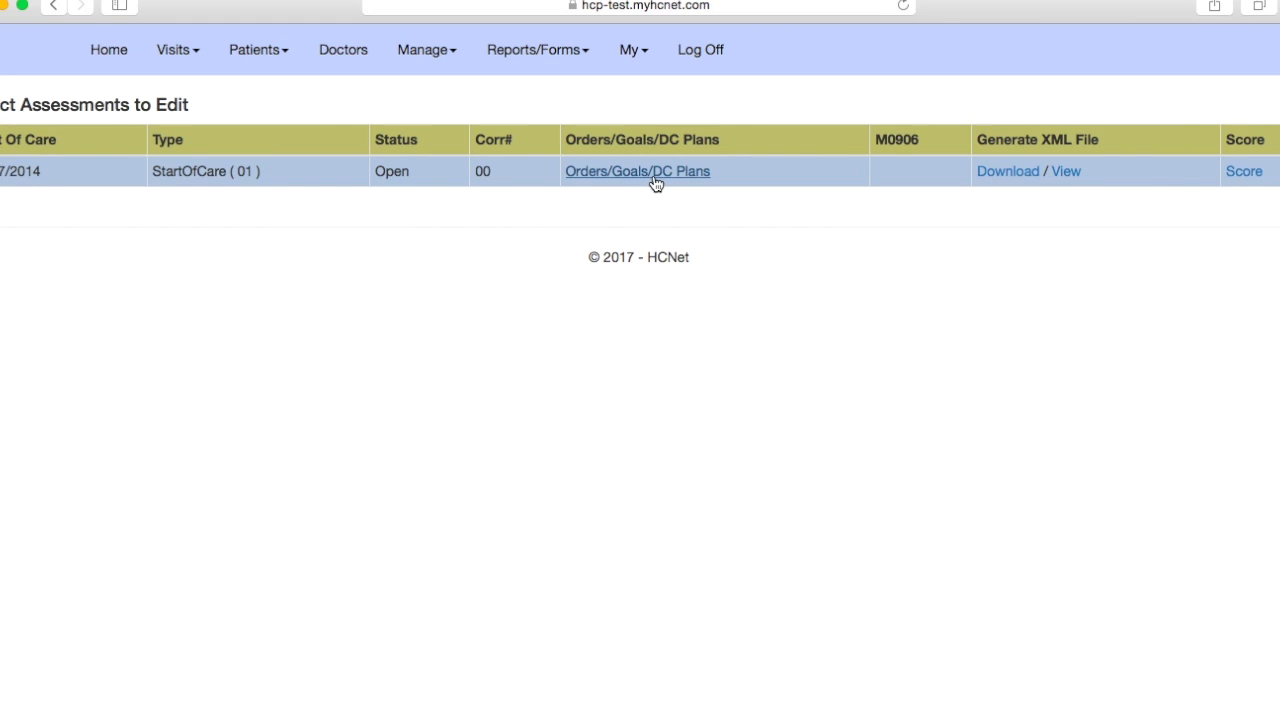
pyautogui.click(655, 180)
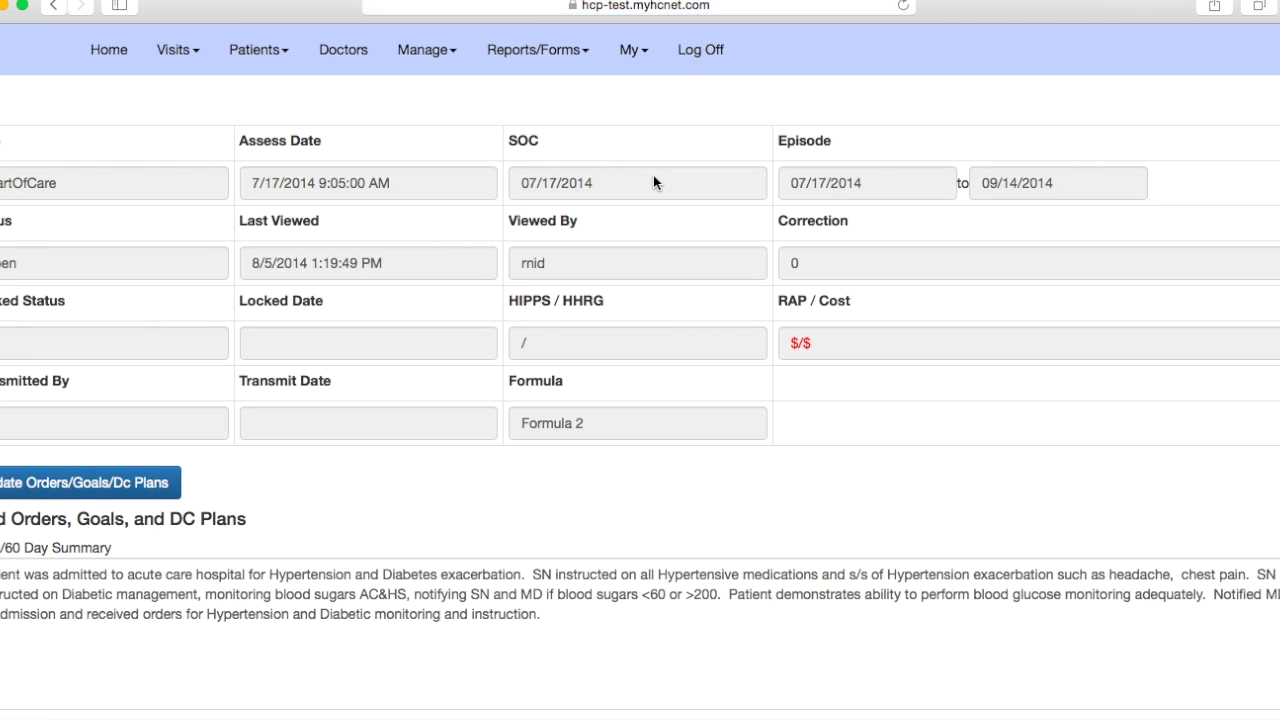
# Set the PT Rehab Potential to Good
pyautogui.scroll(-5, 424, 240)
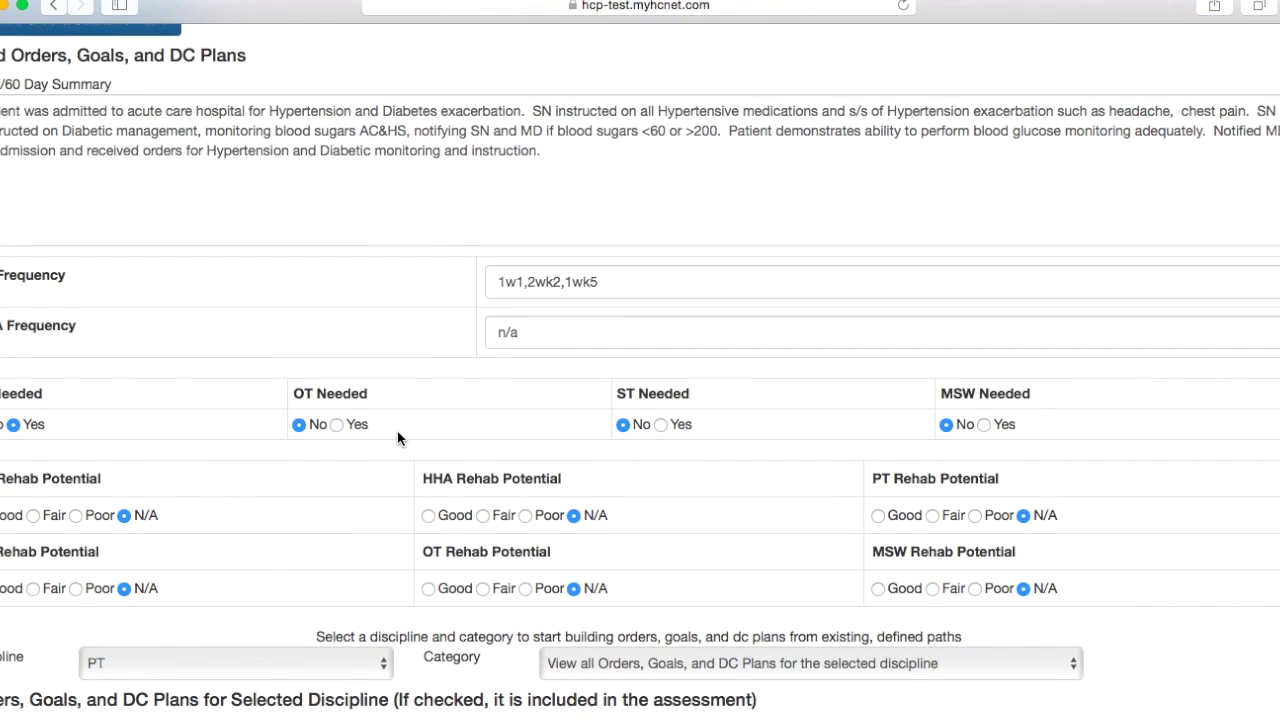
pyautogui.scroll(-1, 545, 452)
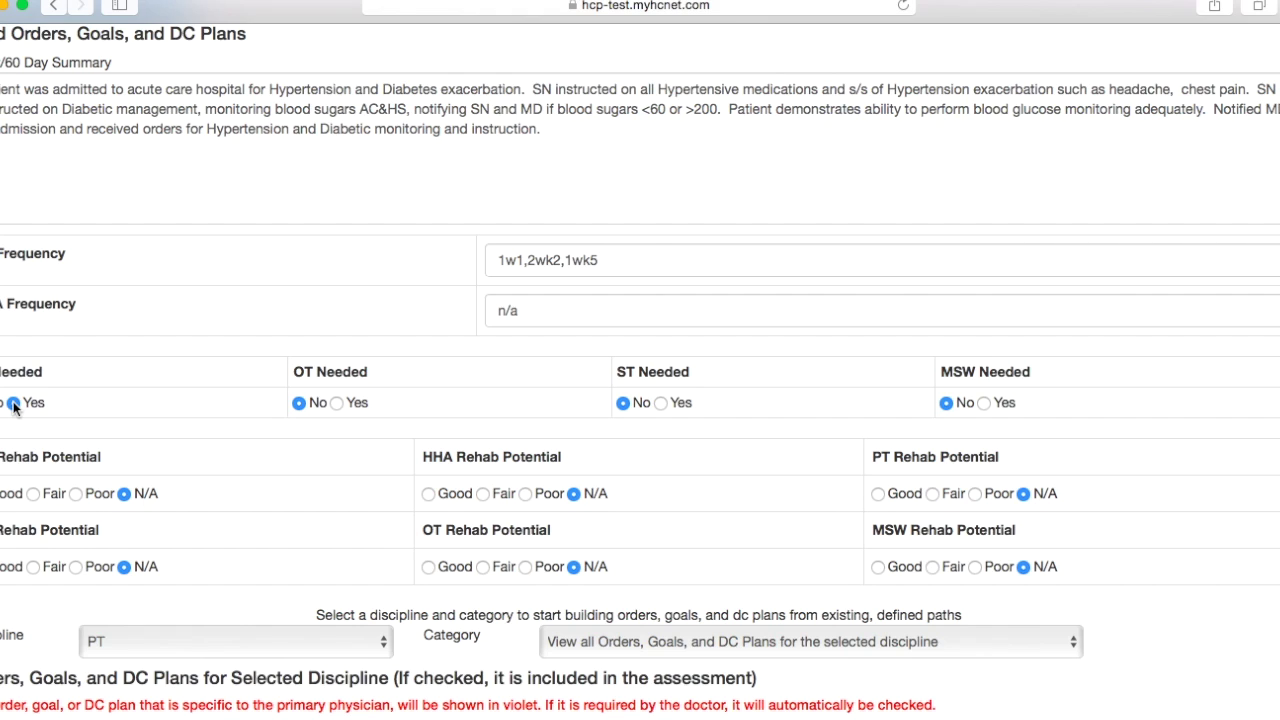
pyautogui.scroll(-1, 798, 448)
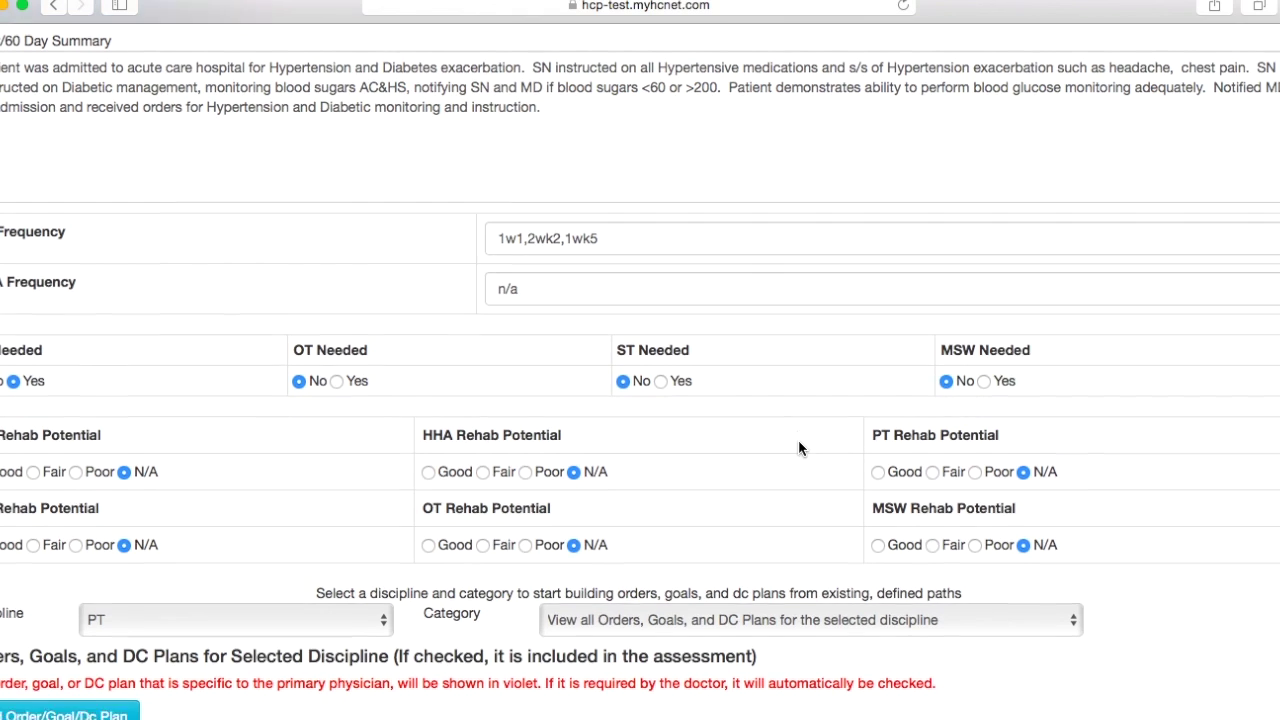
pyautogui.scroll(-2, 798, 448)
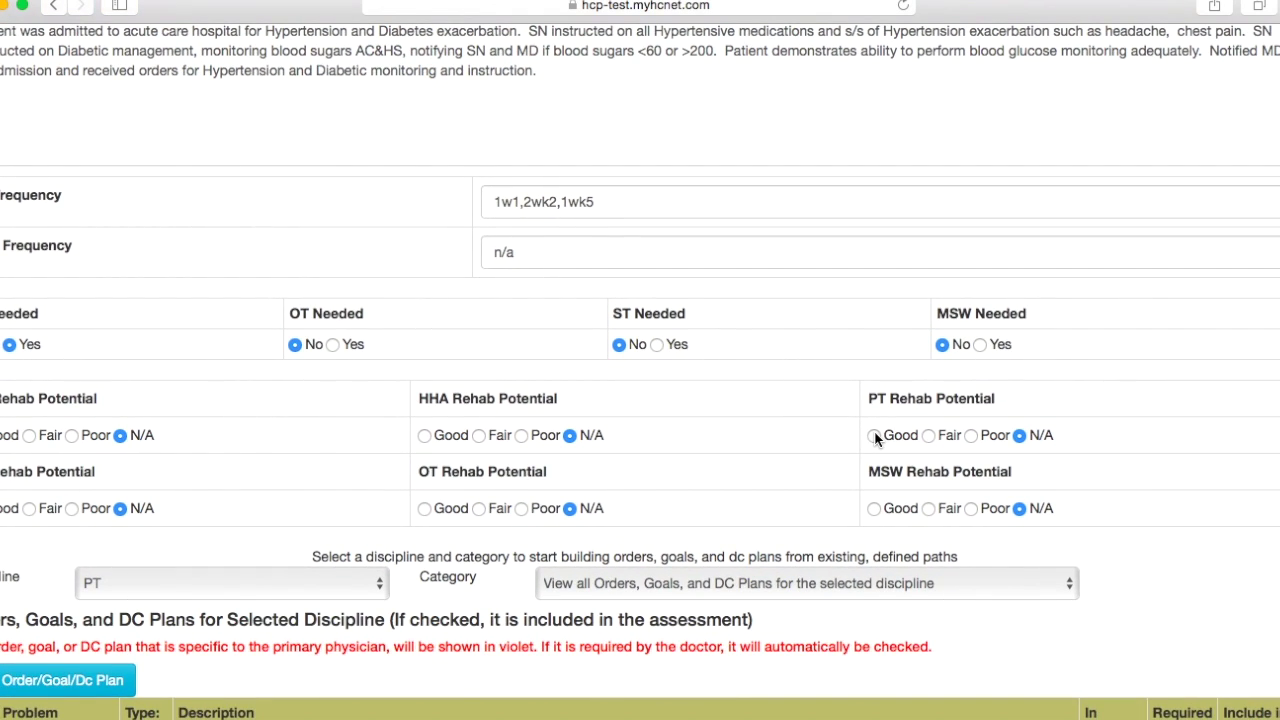
pyautogui.click(875, 435)
# Review the available PT orders, goals and DC plans across the problem categories
pyautogui.scroll(-6, 732, 397)
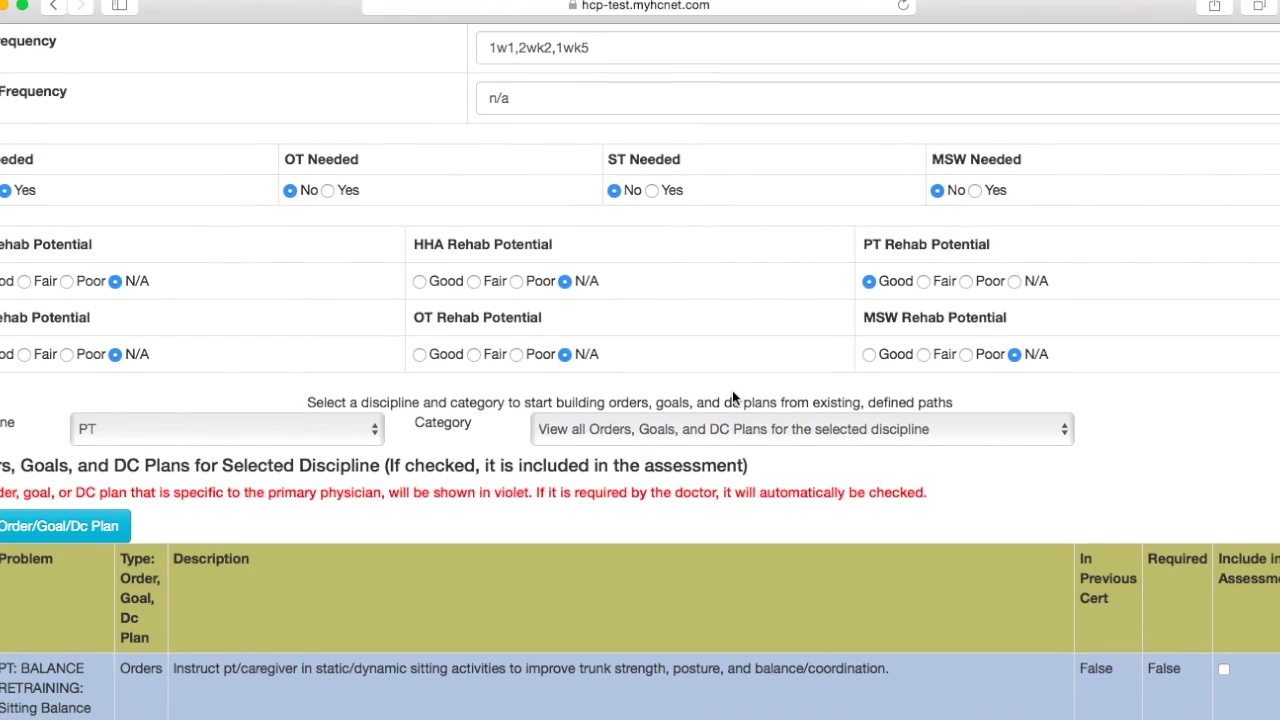
pyautogui.scroll(-5, 732, 397)
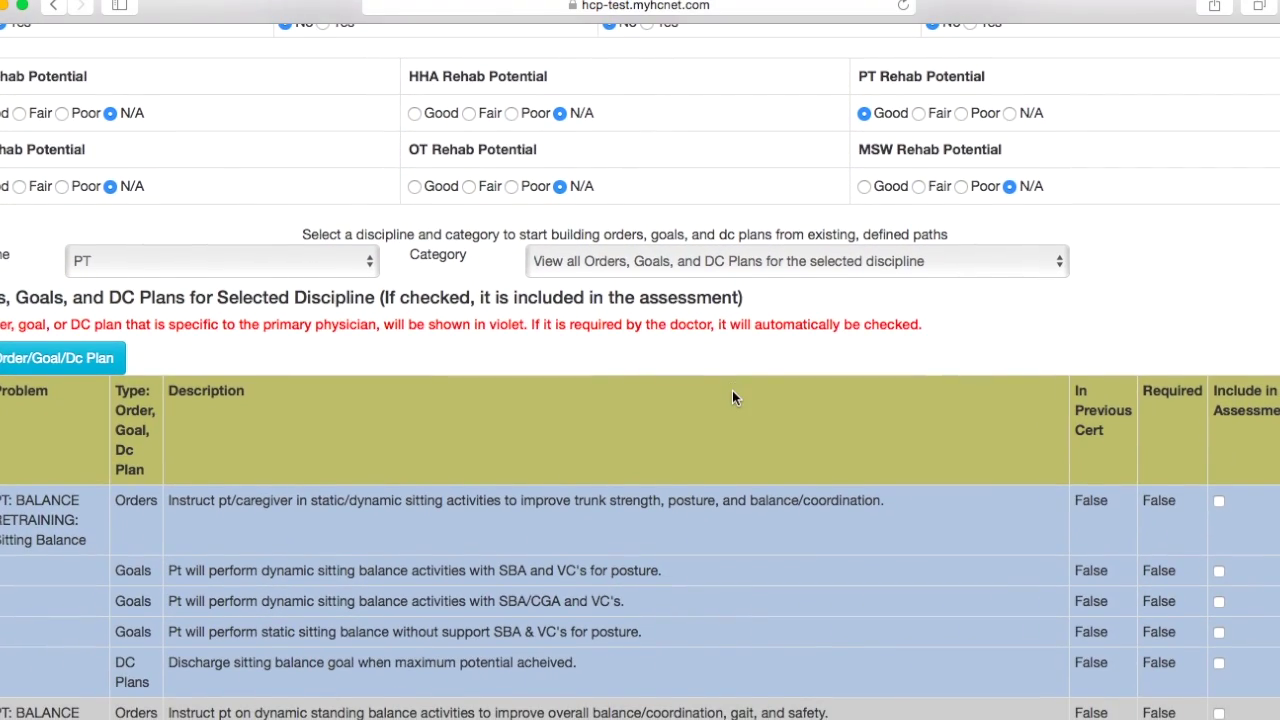
pyautogui.scroll(-15, 732, 392)
pyautogui.scroll(-20, 732, 397)
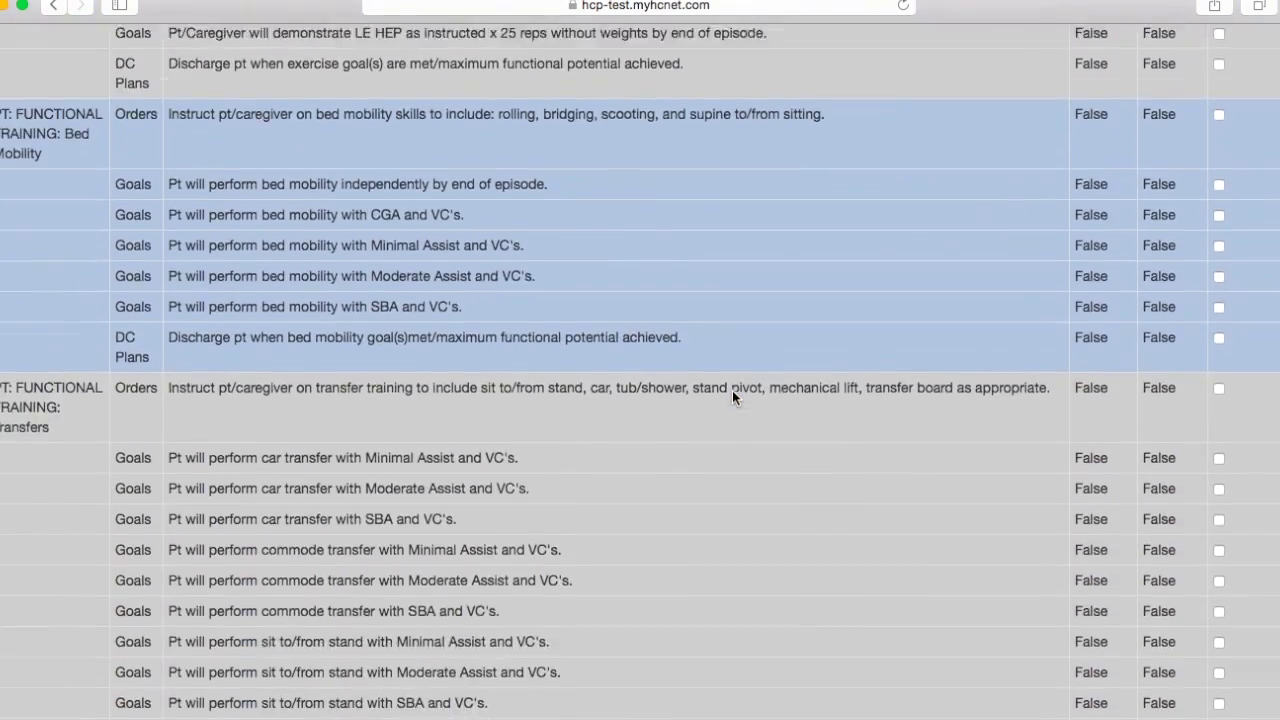
pyautogui.scroll(-20, 732, 397)
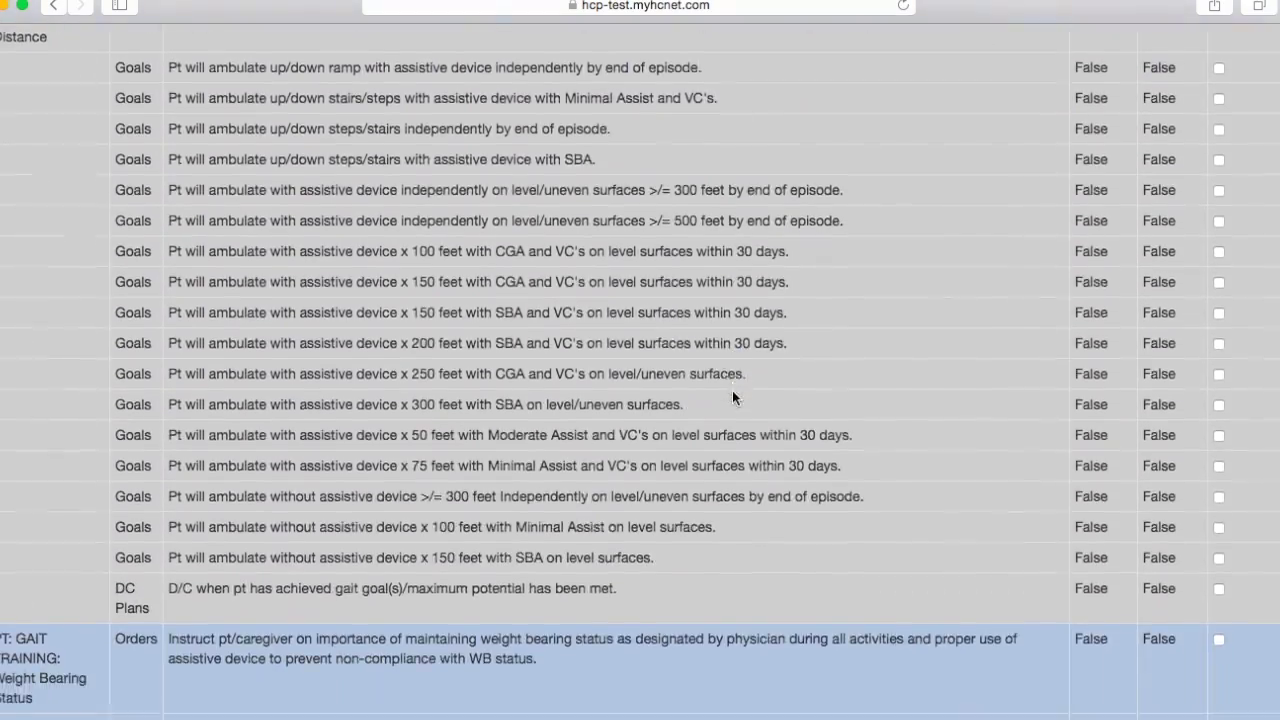
pyautogui.scroll(-5, 732, 397)
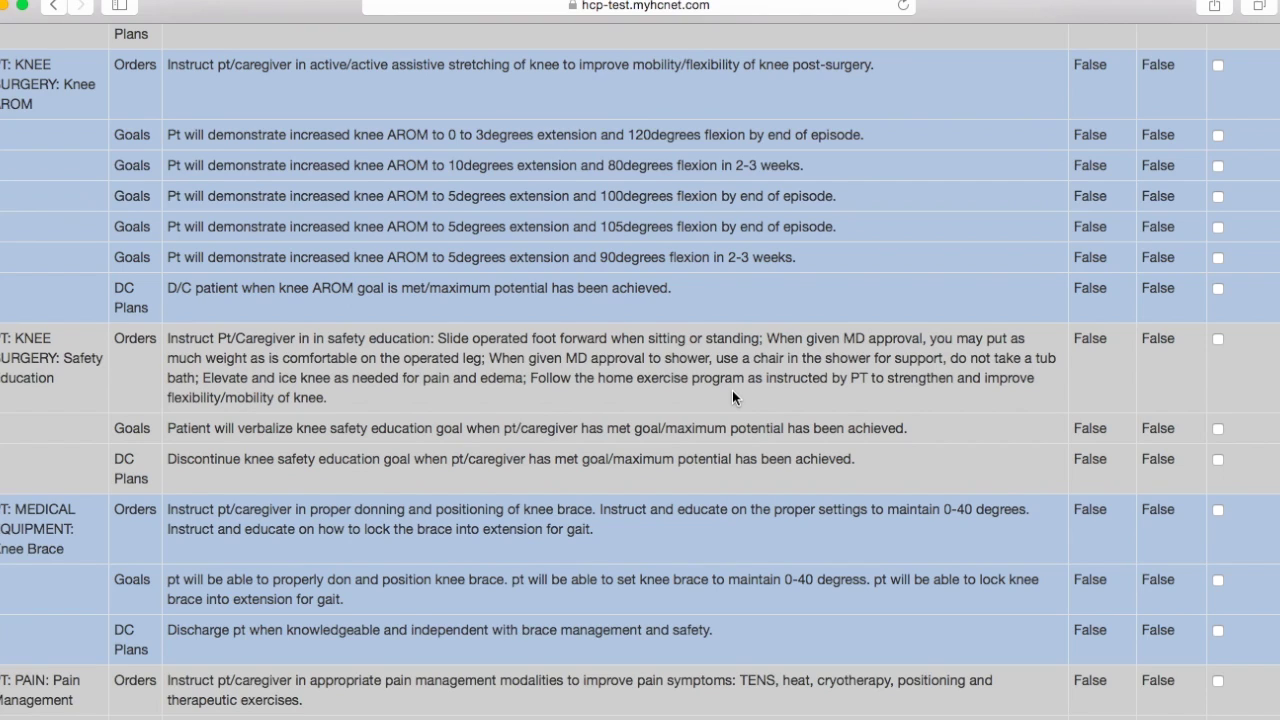
pyautogui.scroll(-10, 732, 397)
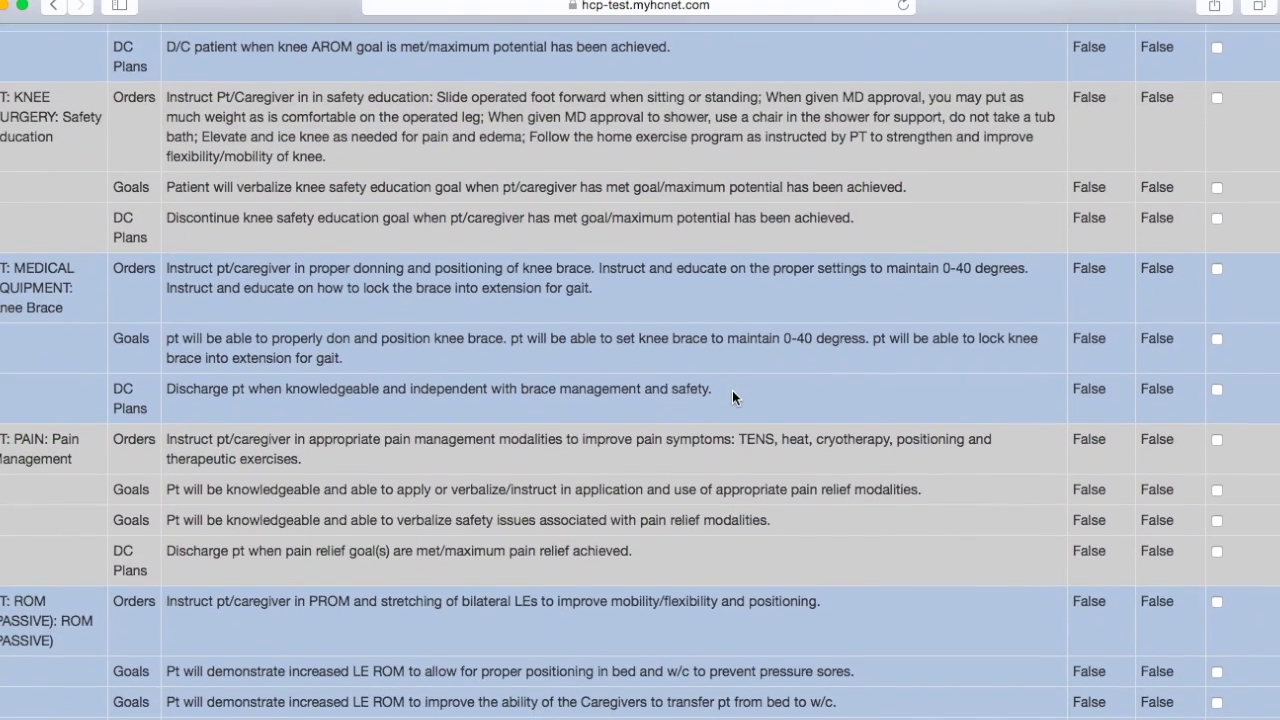
pyautogui.scroll(20, 732, 397)
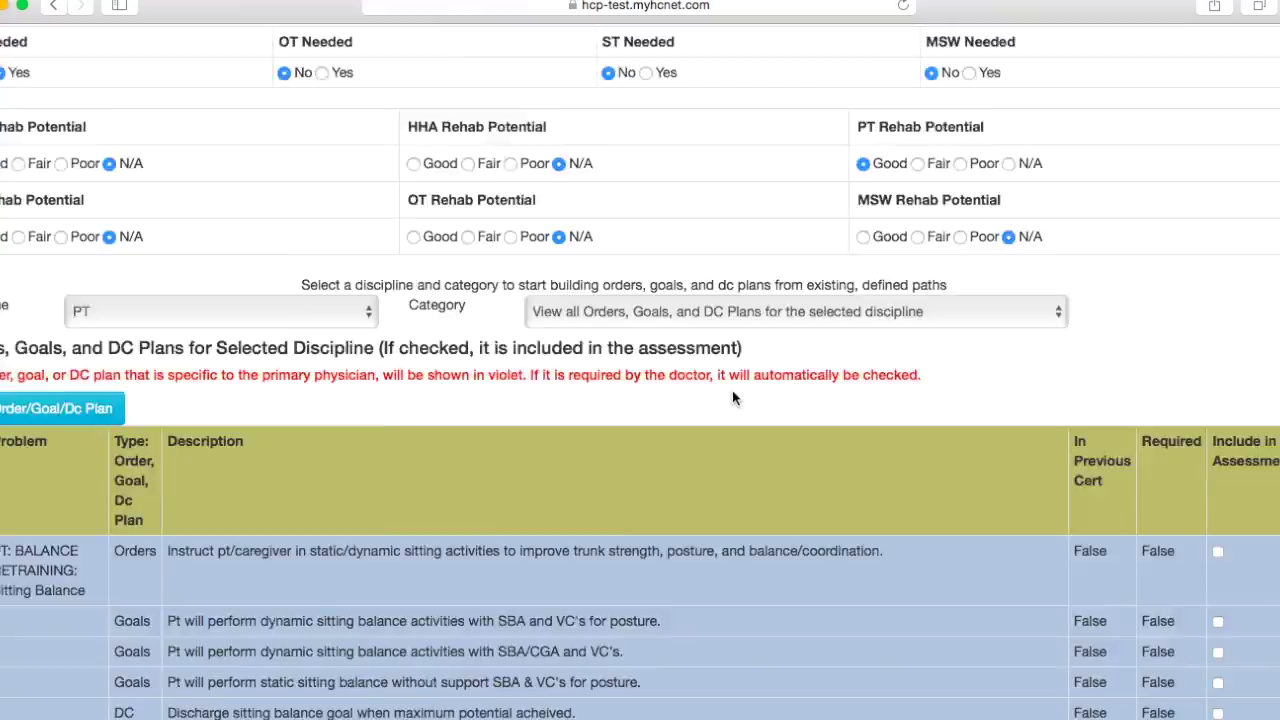
# Include the Tinetti Balance Score order, the >/= 19 and >/= 24 goals, and the discharge plan in the assessment
pyautogui.scroll(-20, 732, 397)
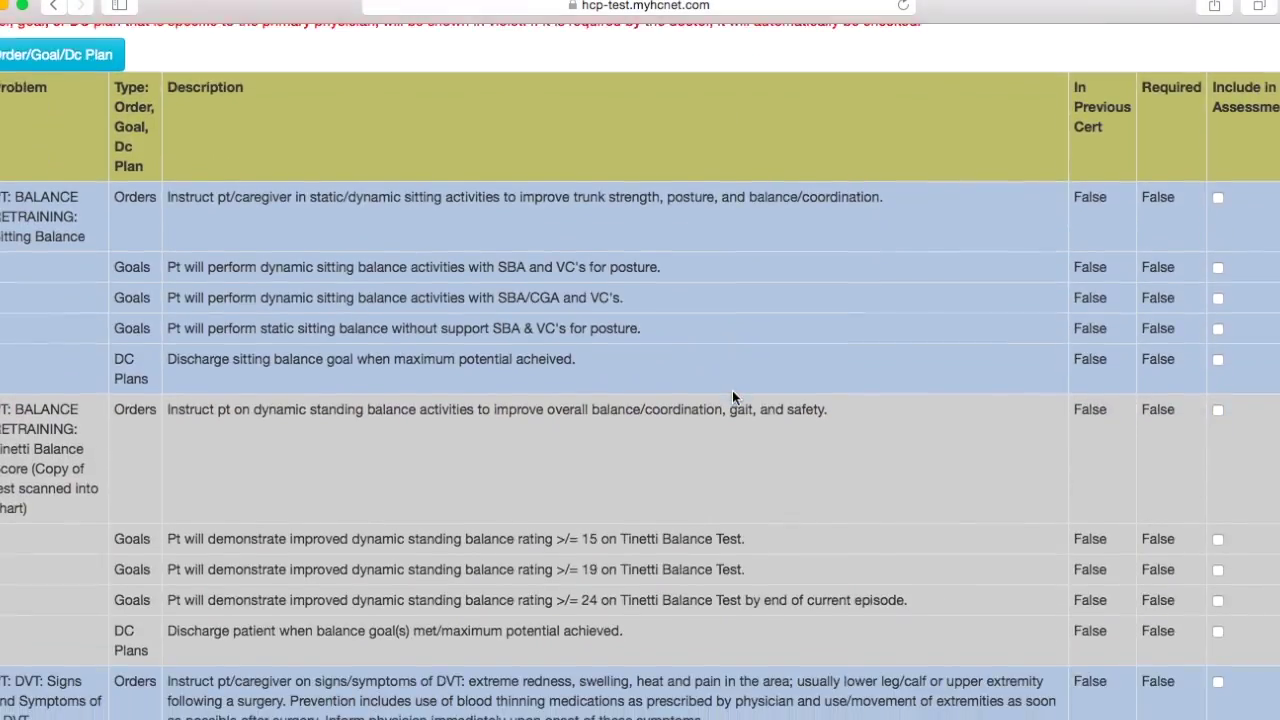
pyautogui.scroll(-2, 732, 397)
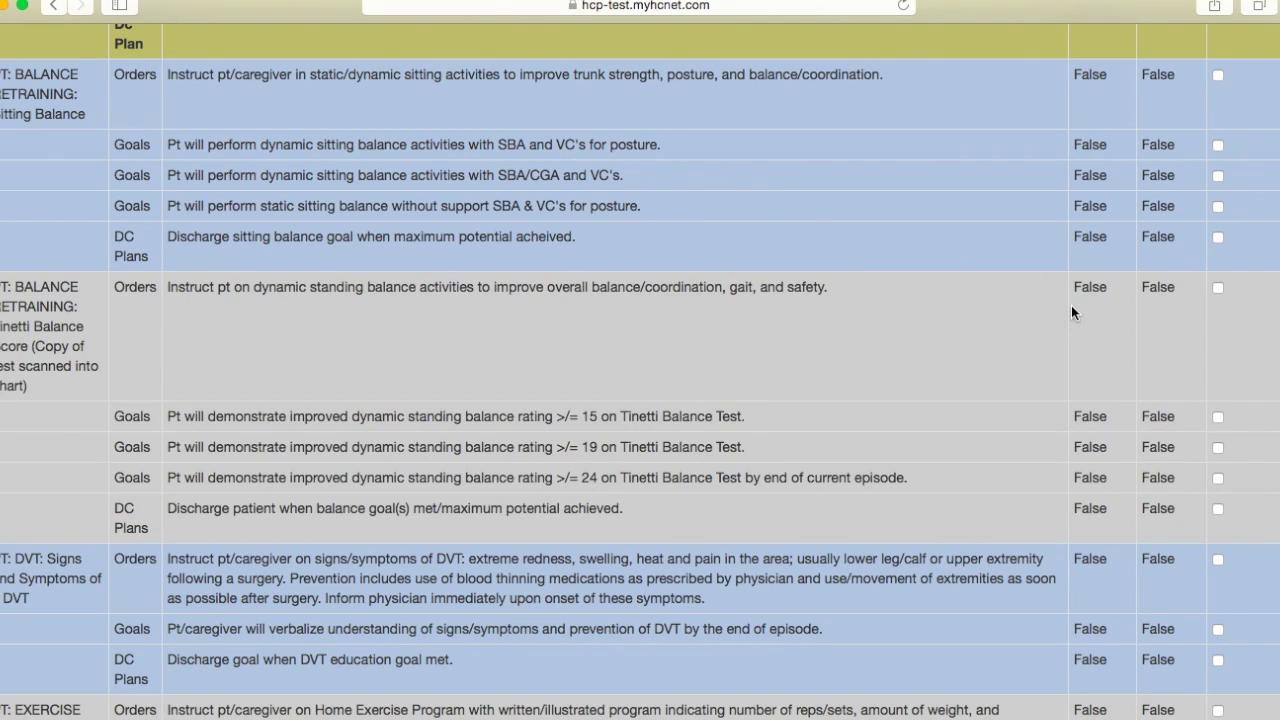
pyautogui.click(1218, 288)
pyautogui.click(1218, 448)
pyautogui.click(1218, 480)
pyautogui.click(1218, 509)
# Include the Exercise Type order with the HEP goals for 15 reps without weights and 30 reps with weights
pyautogui.scroll(-5, 706, 521)
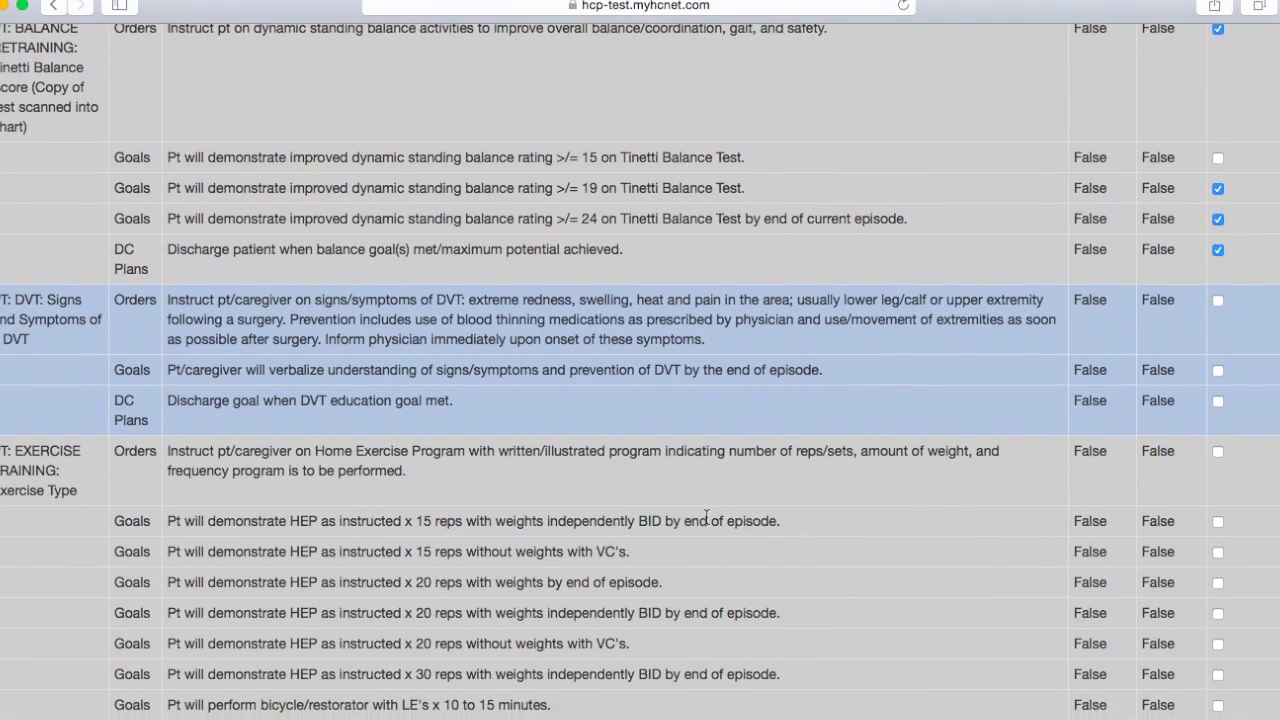
pyautogui.scroll(-3, 706, 518)
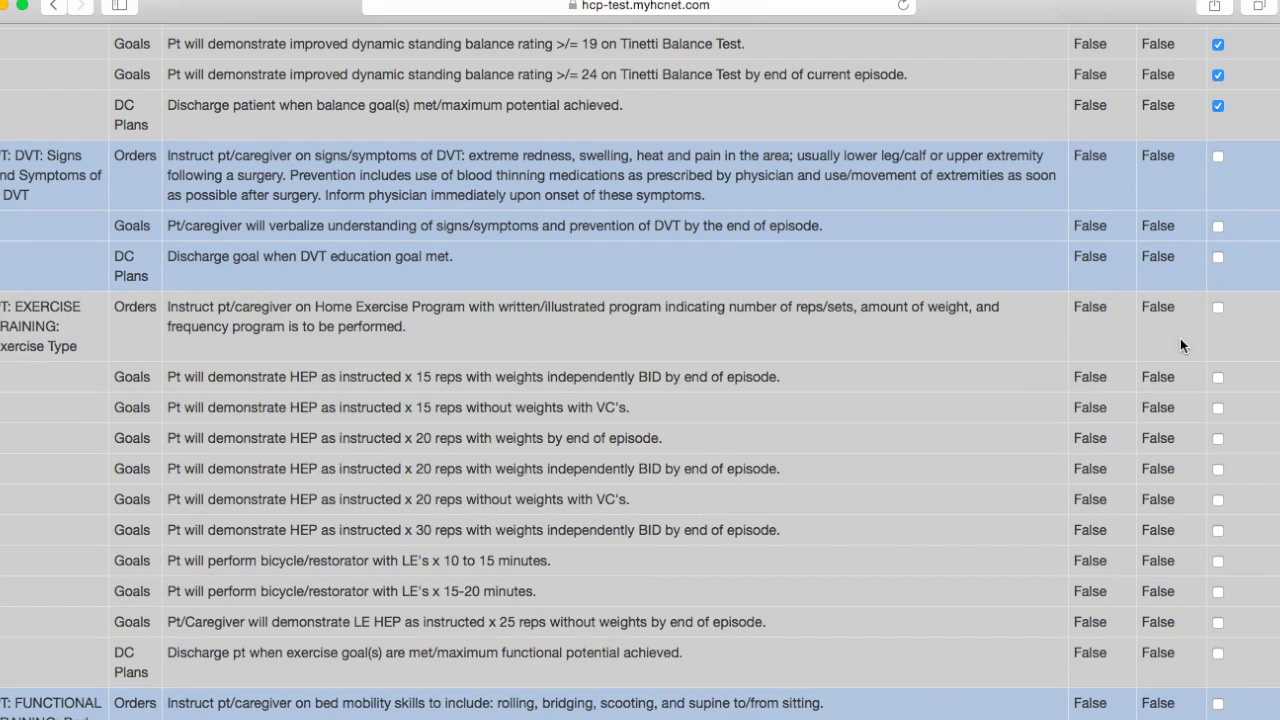
pyautogui.click(1218, 310)
pyautogui.click(1217, 408)
pyautogui.click(1218, 531)
# Include the Transfers order, the goal of independent transfers by end of current episode, and the transfer discharge plan
pyautogui.scroll(-15, 966, 632)
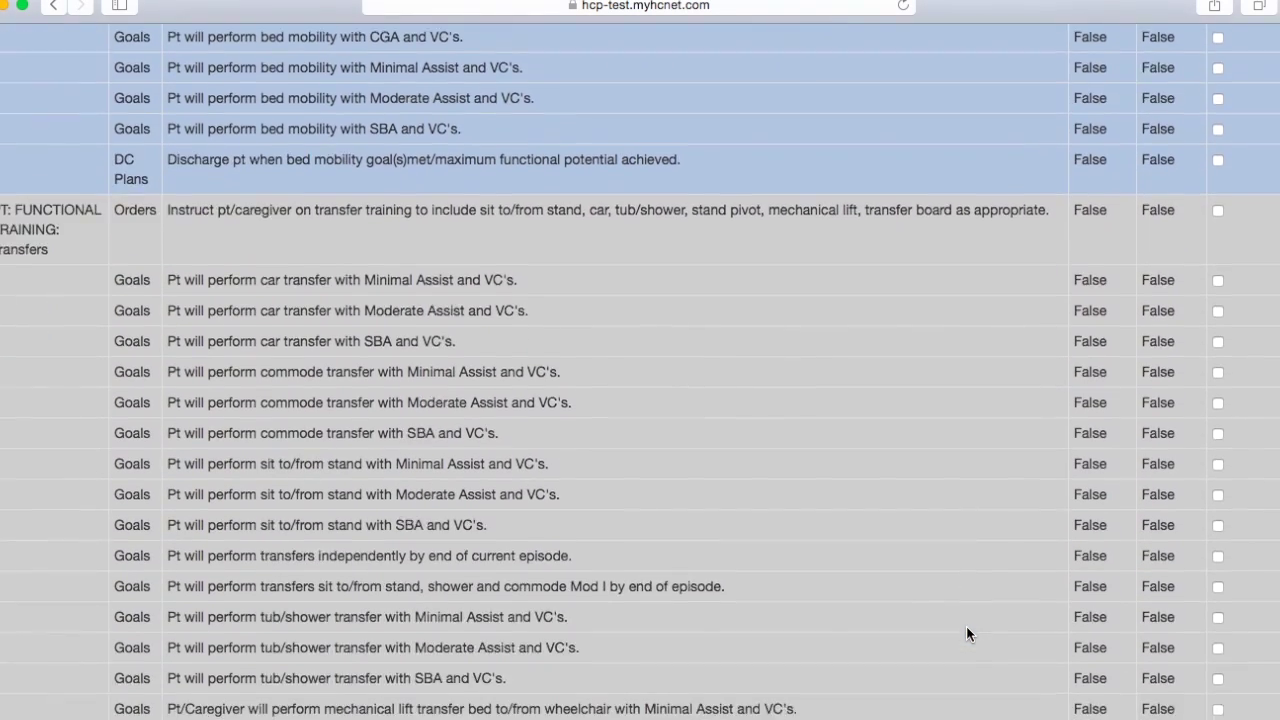
pyautogui.scroll(-3, 966, 633)
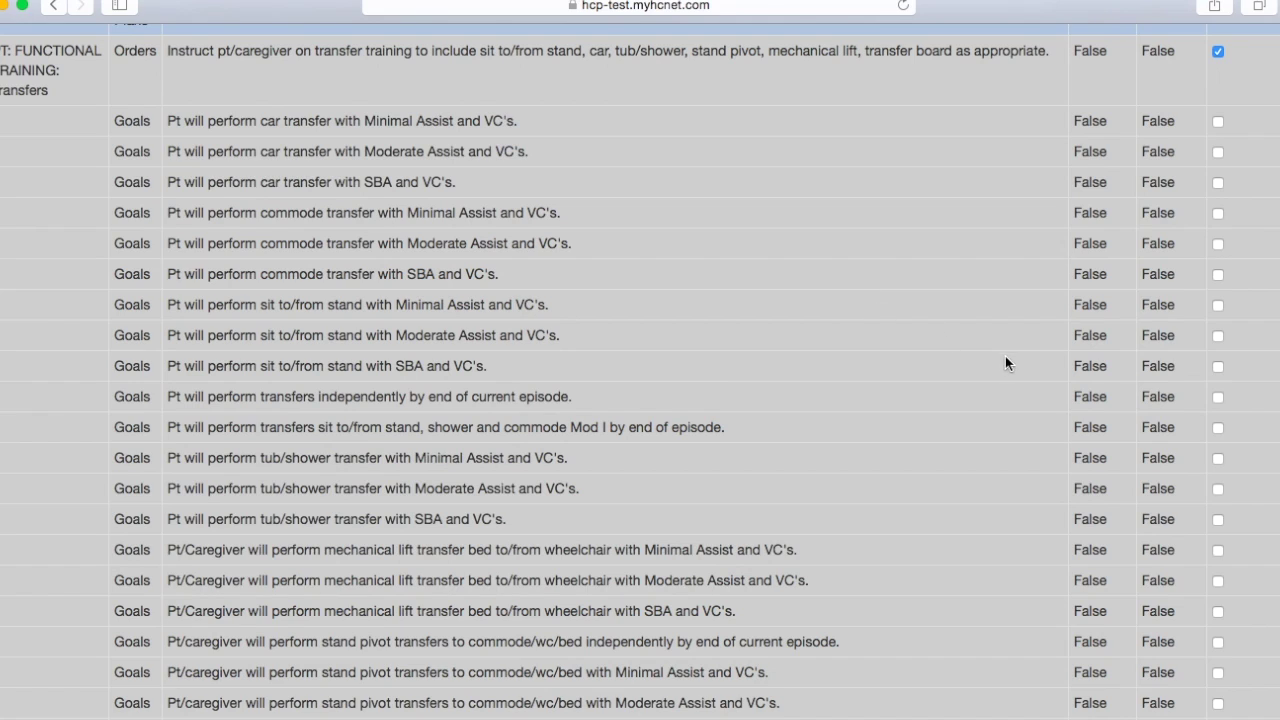
pyautogui.click(1217, 397)
pyautogui.scroll(-5, 1105, 426)
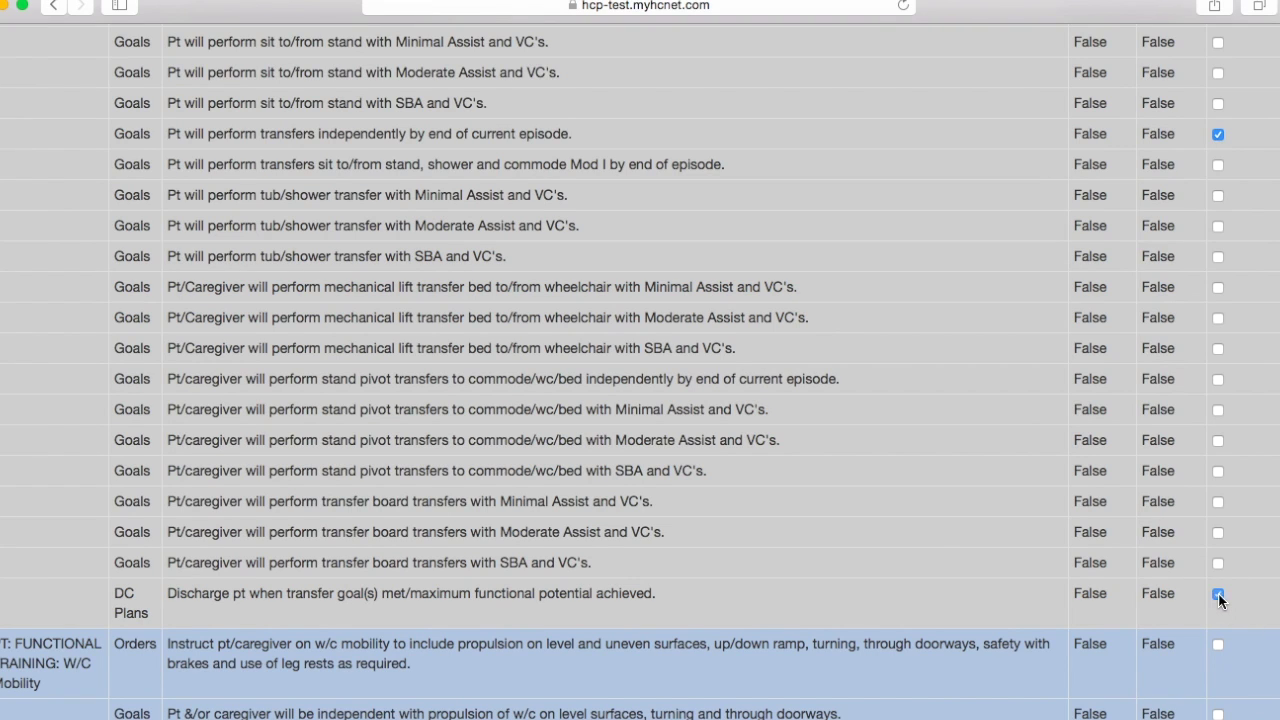
# Include the Gait Training: Distance order in the assessment
pyautogui.scroll(-6, 936, 530)
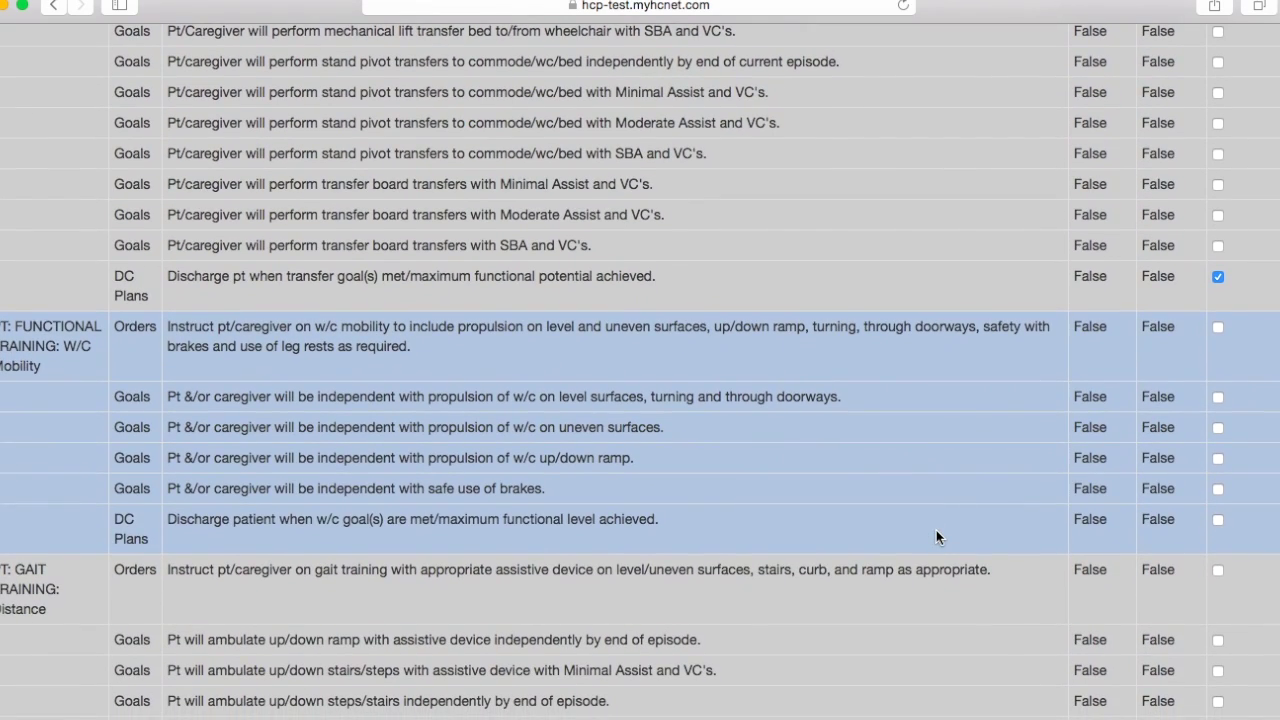
pyautogui.scroll(-5, 936, 530)
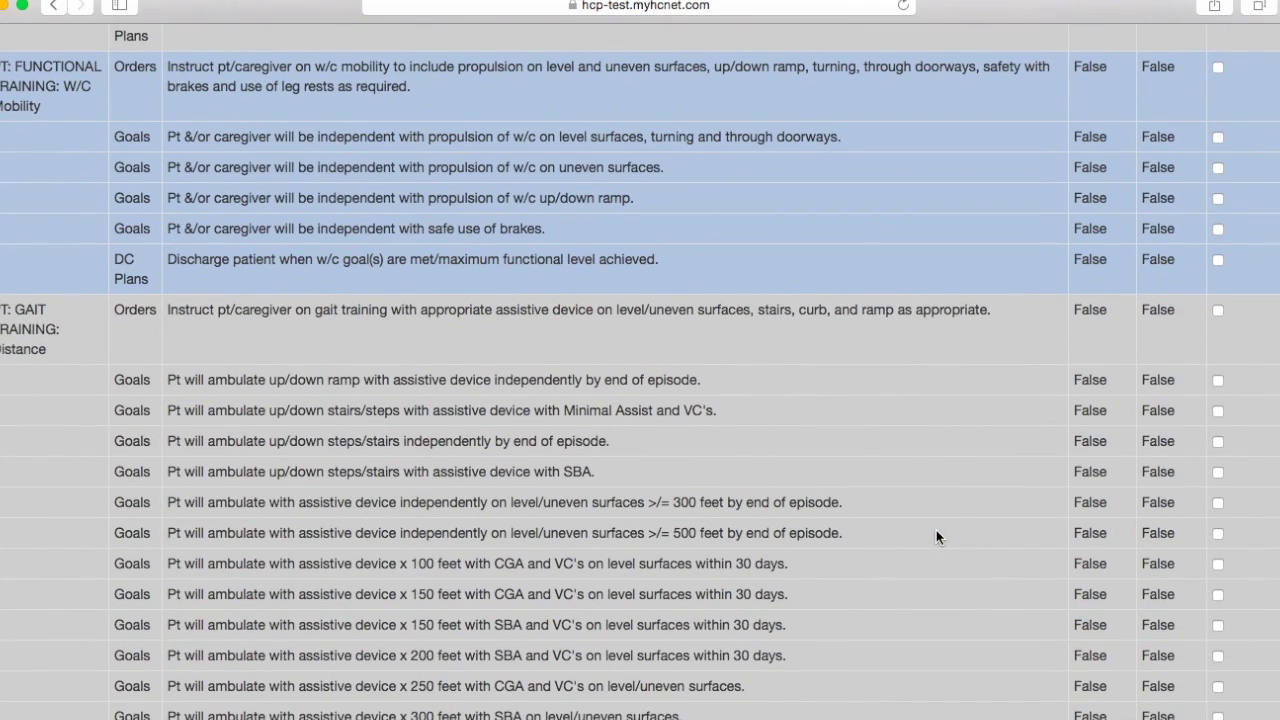
pyautogui.scroll(-2, 937, 533)
pyautogui.hscroll(-1, 937, 533)
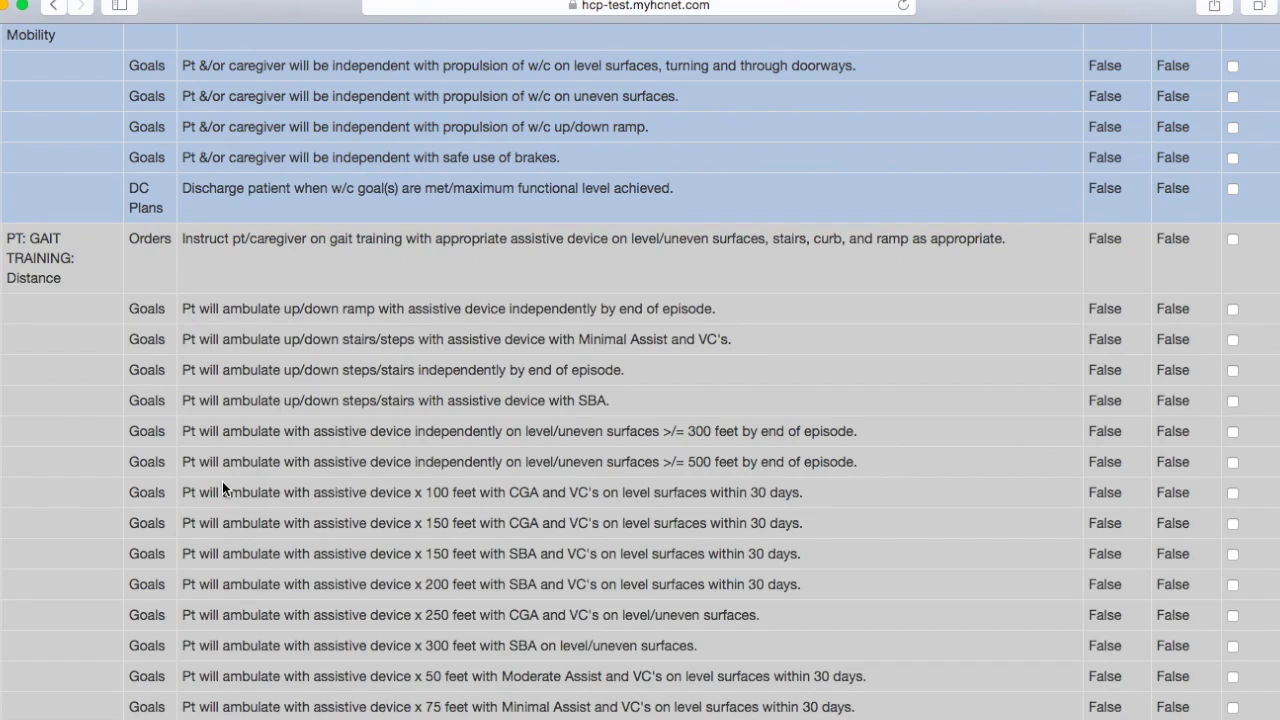
pyautogui.click(1234, 241)
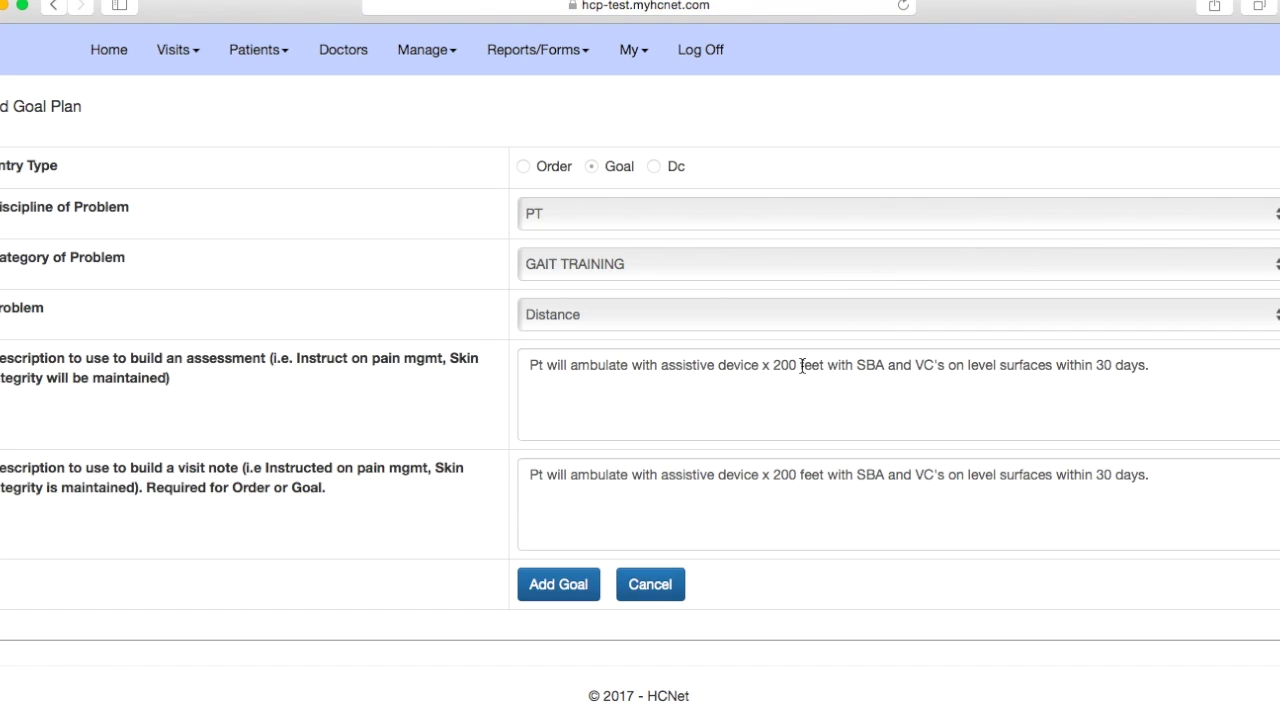
# Set the walking distance to 275 feet in both the assessment and visit note descriptions, and add the goal
pyautogui.click(797, 365)
pyautogui.press('BackSpace')
pyautogui.press('BackSpace')
pyautogui.press('BackSpace')
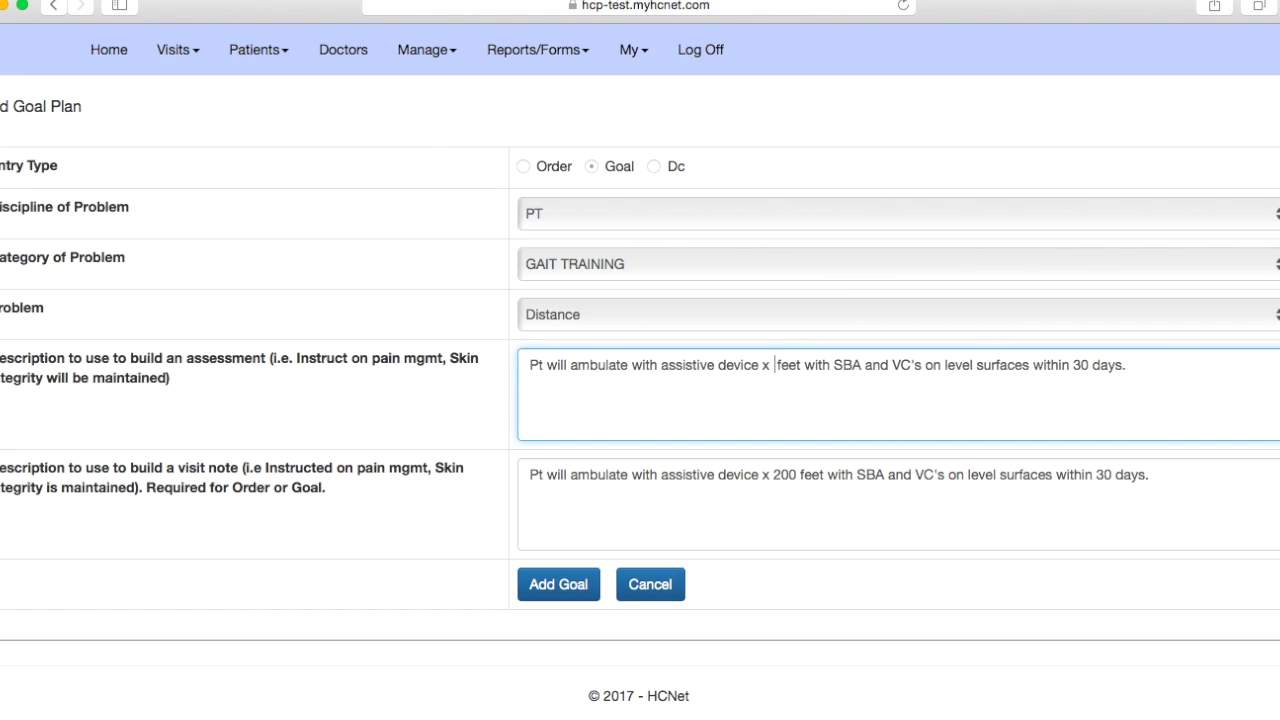
pyautogui.write('275')
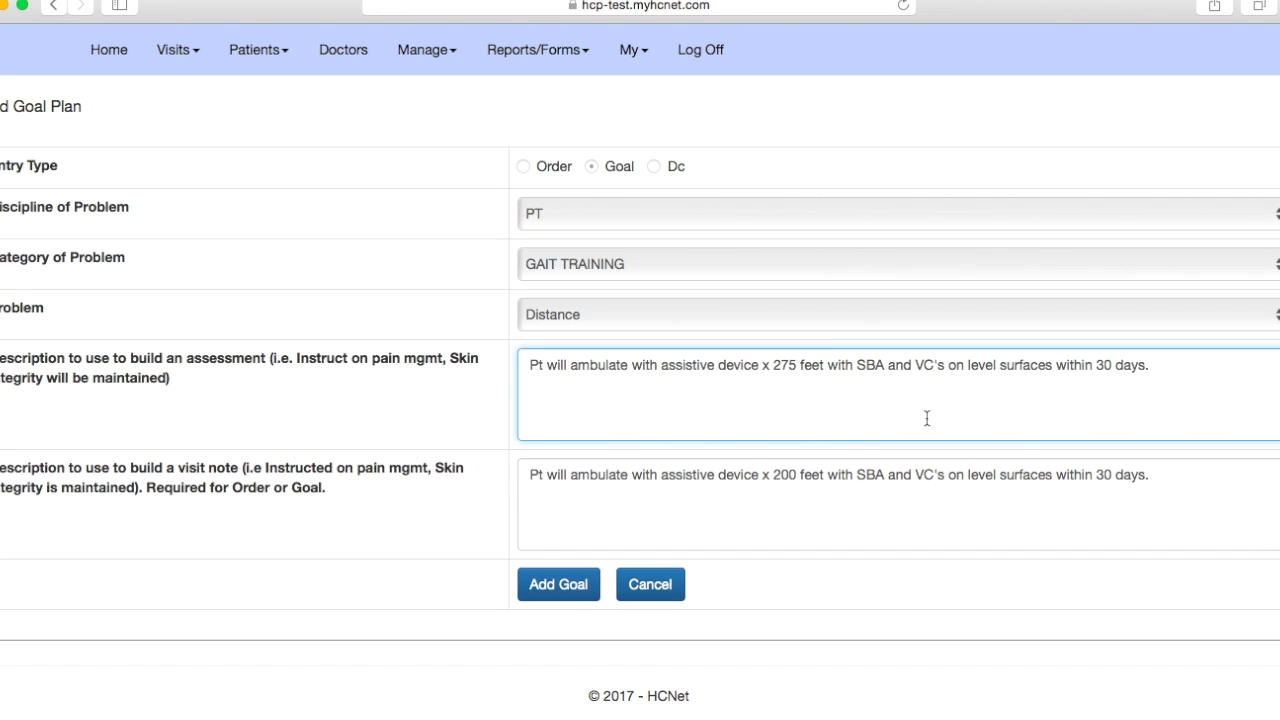
pyautogui.click(798, 476)
pyautogui.press('BackSpace')
pyautogui.press('BackSpace')
pyautogui.write('75')
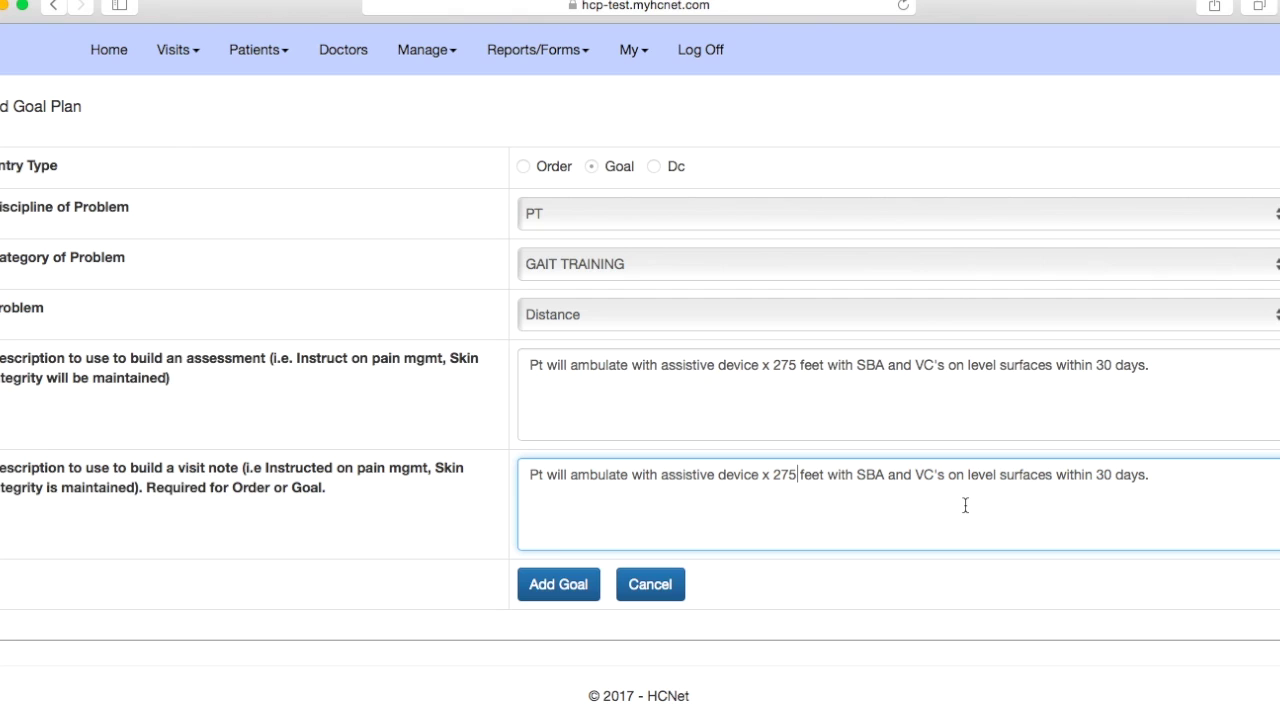
pyautogui.click(568, 584)
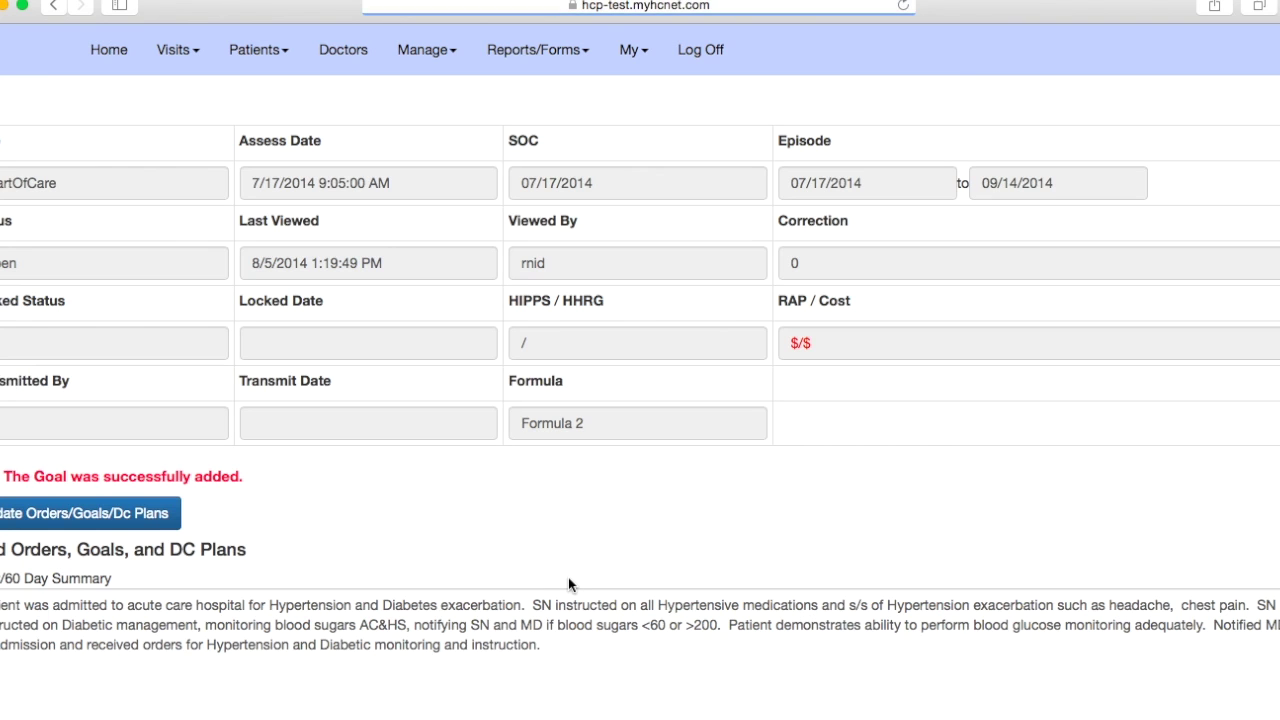
# Include the gait goal of 275 feet with SBA and VC's within 30 days, and the Gait Training: Distance discharge plan
pyautogui.scroll(-5, 570, 584)
pyautogui.scroll(1, 410, 380)
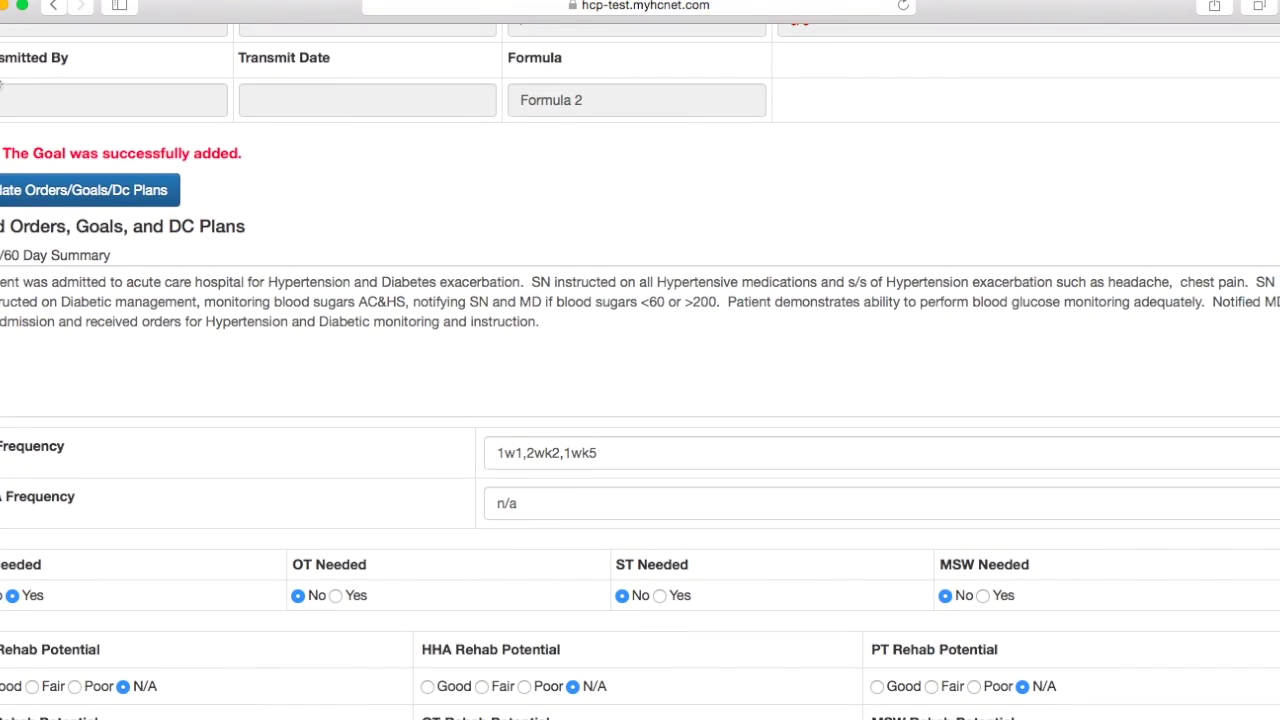
pyautogui.scroll(-20, 333, 201)
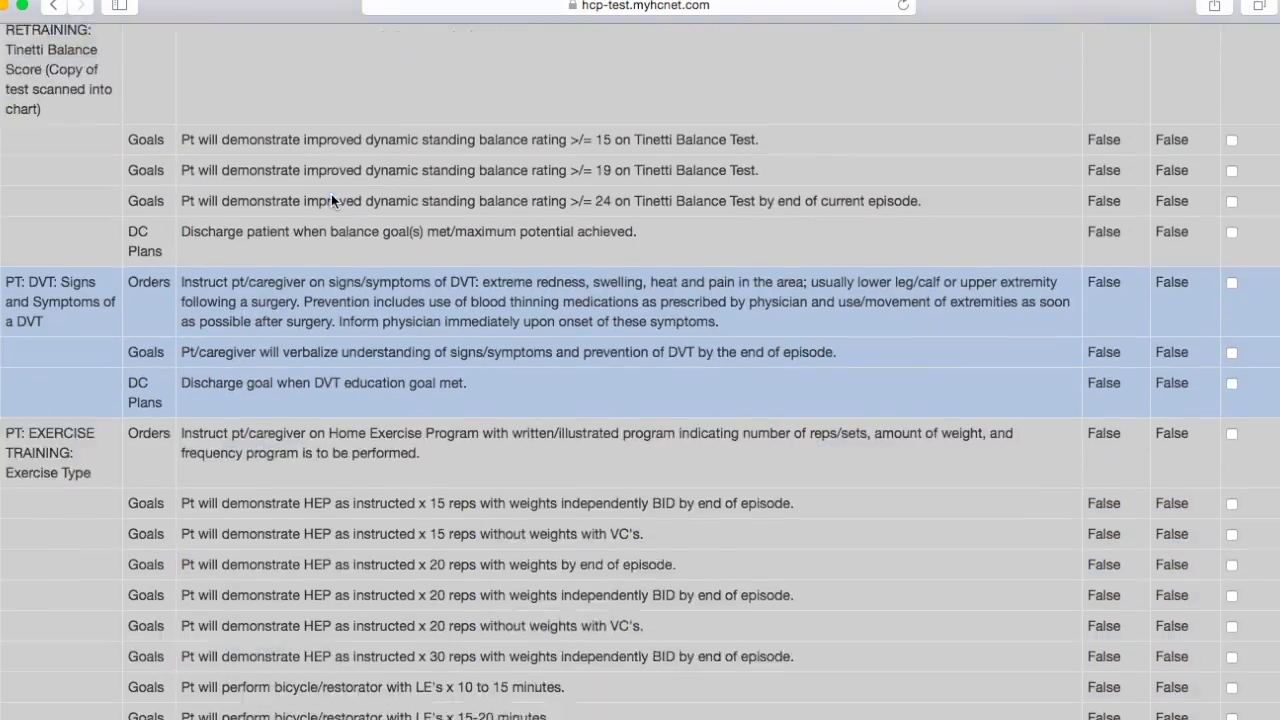
pyautogui.scroll(-20, 520, 350)
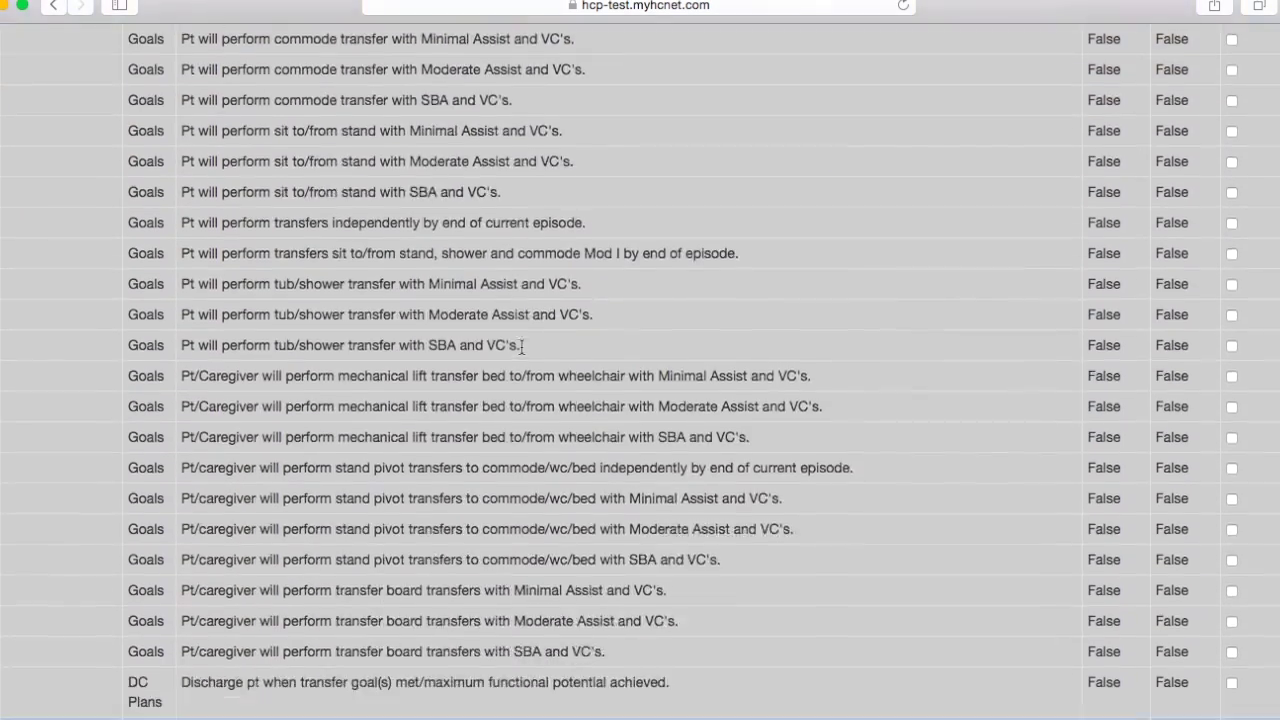
pyautogui.scroll(-5, 521, 353)
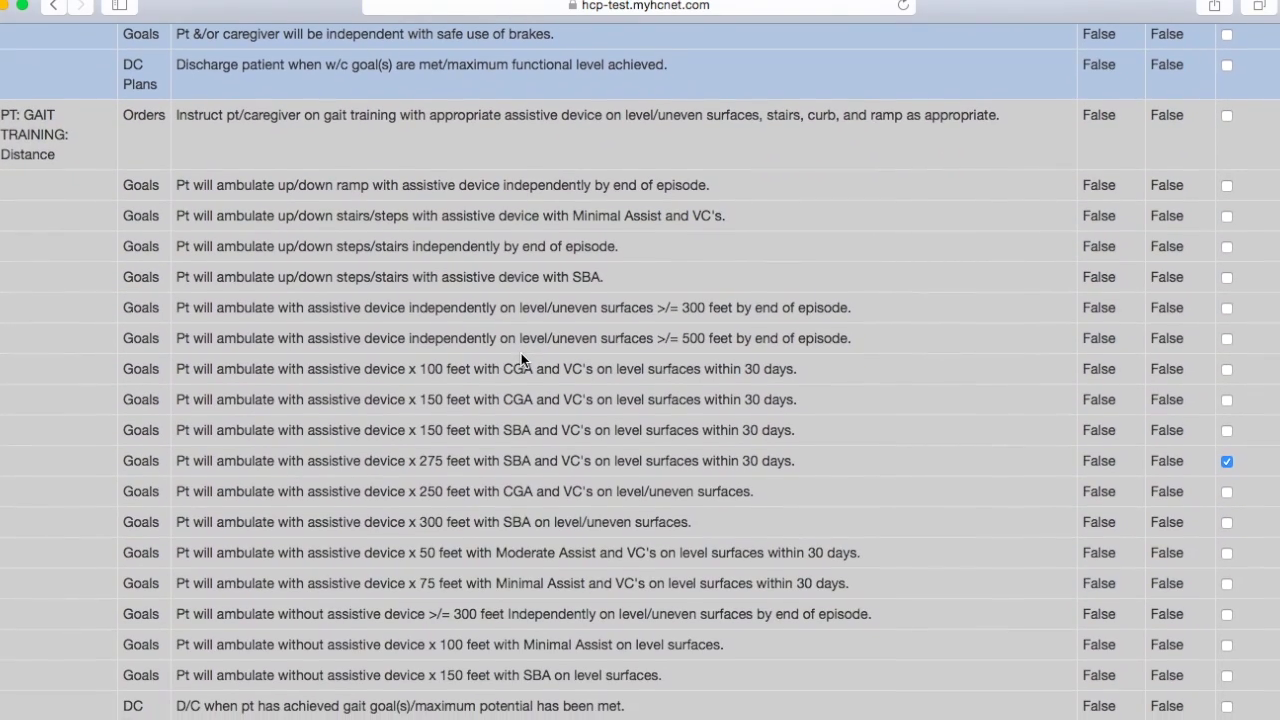
pyautogui.click(1225, 459)
pyautogui.scroll(-3, 1132, 204)
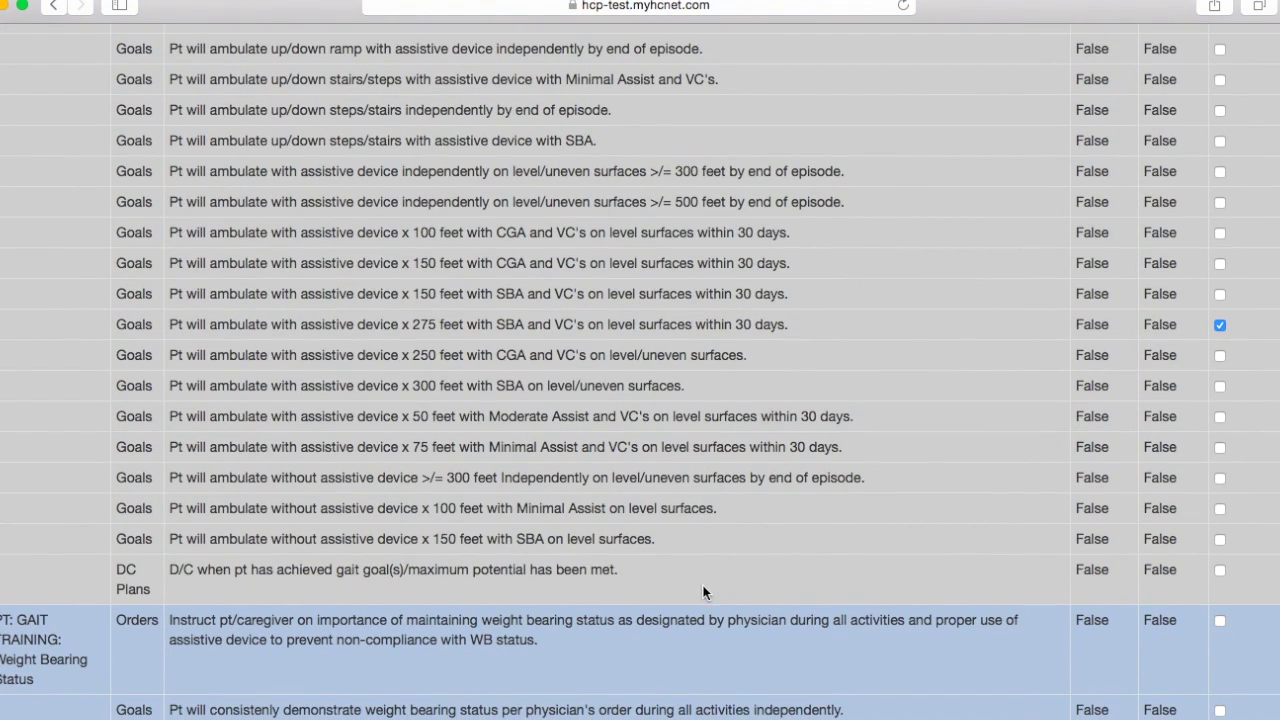
pyautogui.click(1221, 570)
# Update the assessment with the selected PT orders, goals and discharge plans
pyautogui.scroll(-20, 754, 541)
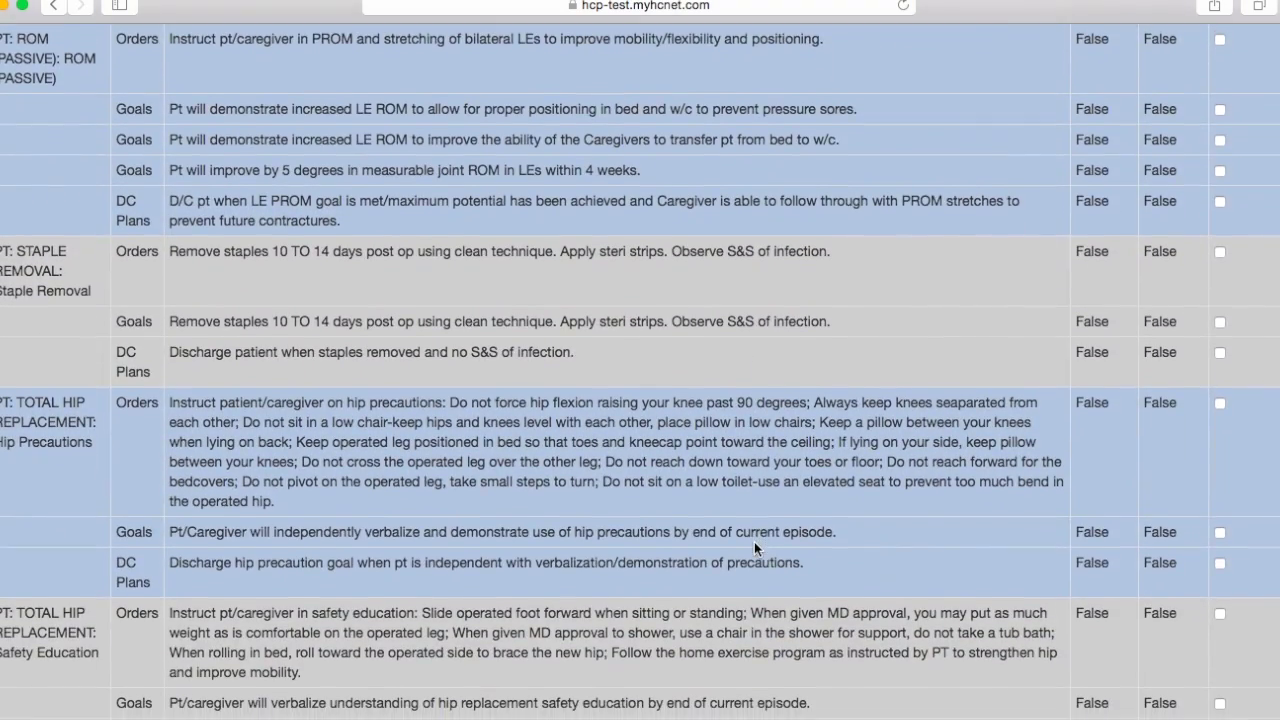
pyautogui.scroll(-3, 754, 541)
pyautogui.hscroll(-2, 754, 541)
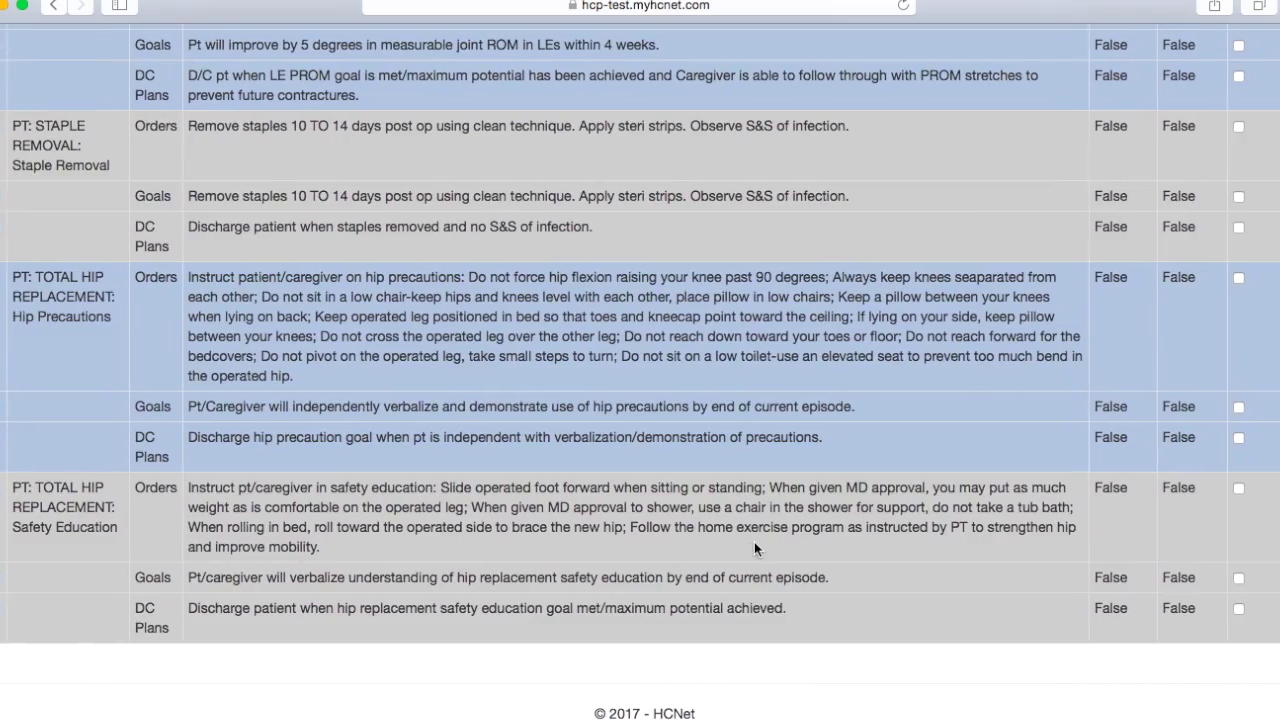
pyautogui.scroll(20, 754, 541)
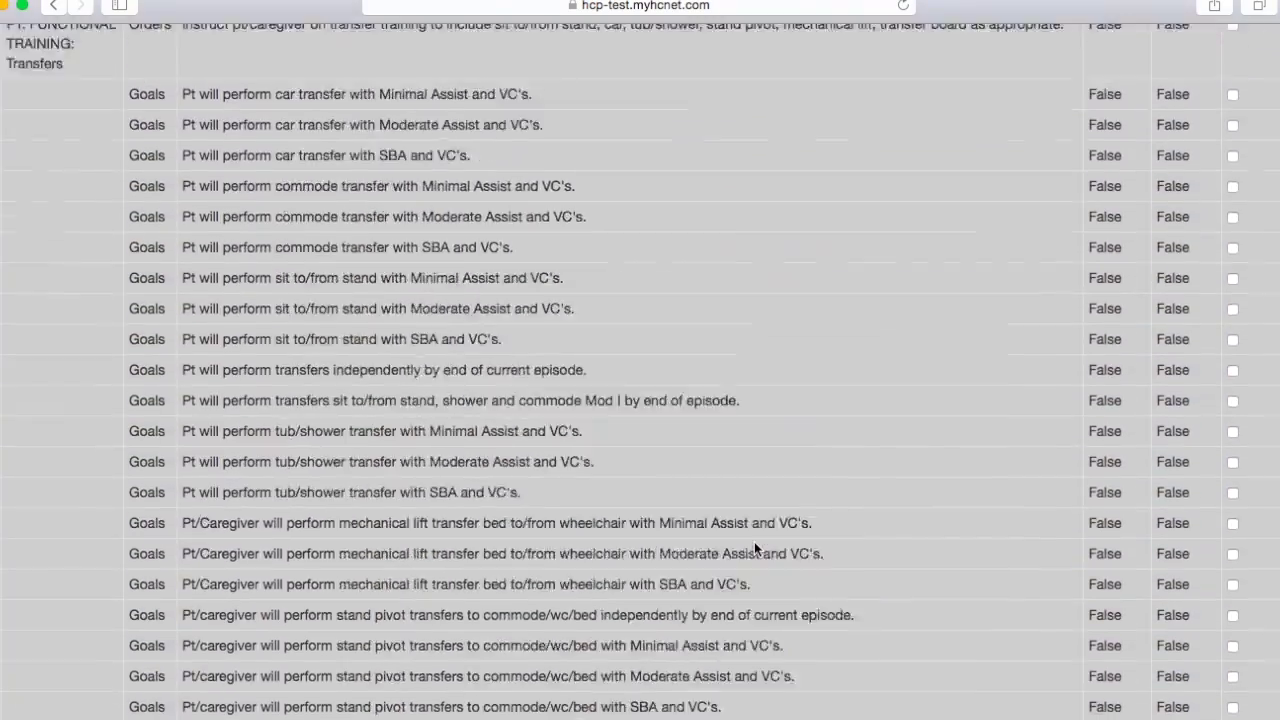
pyautogui.scroll(20, 754, 543)
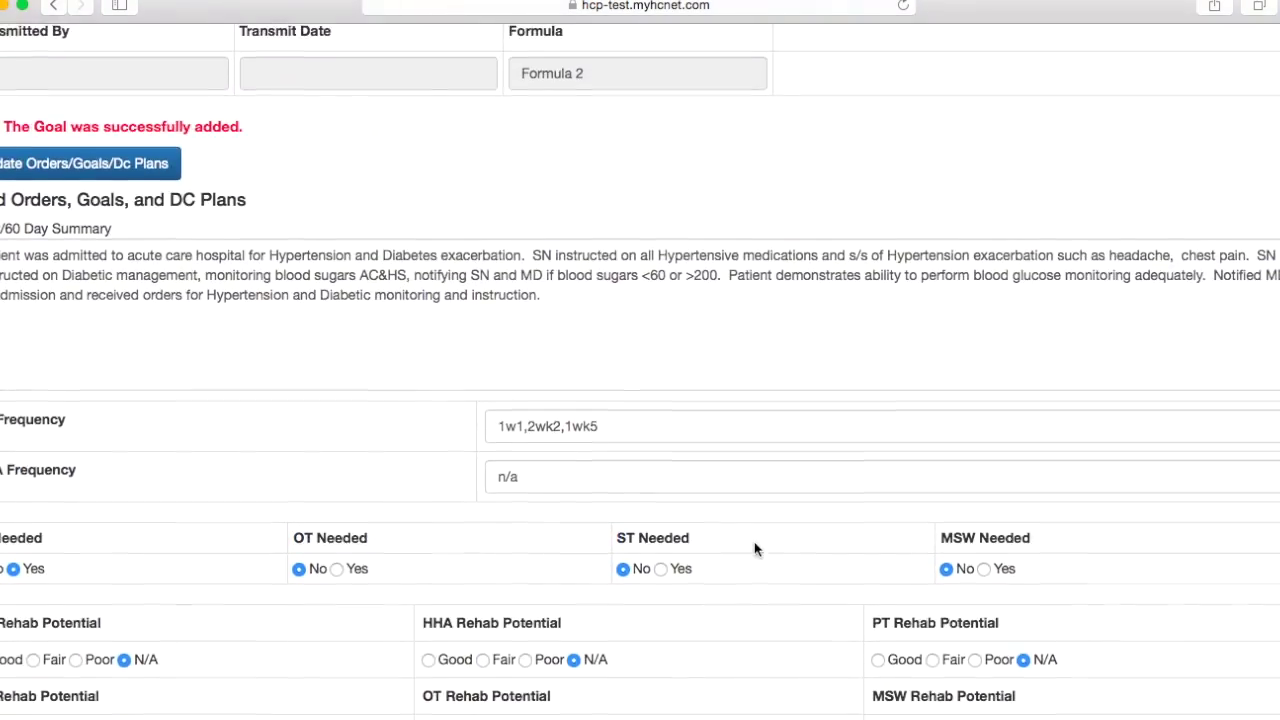
pyautogui.click(62, 165)
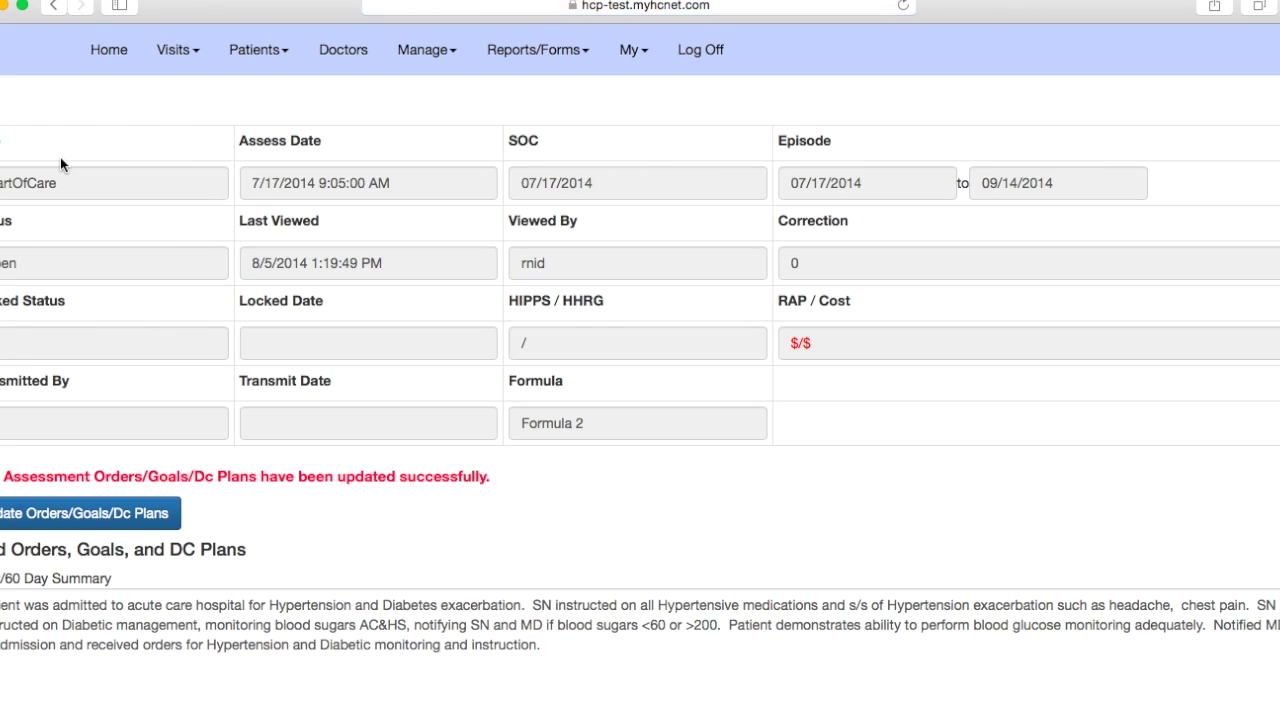